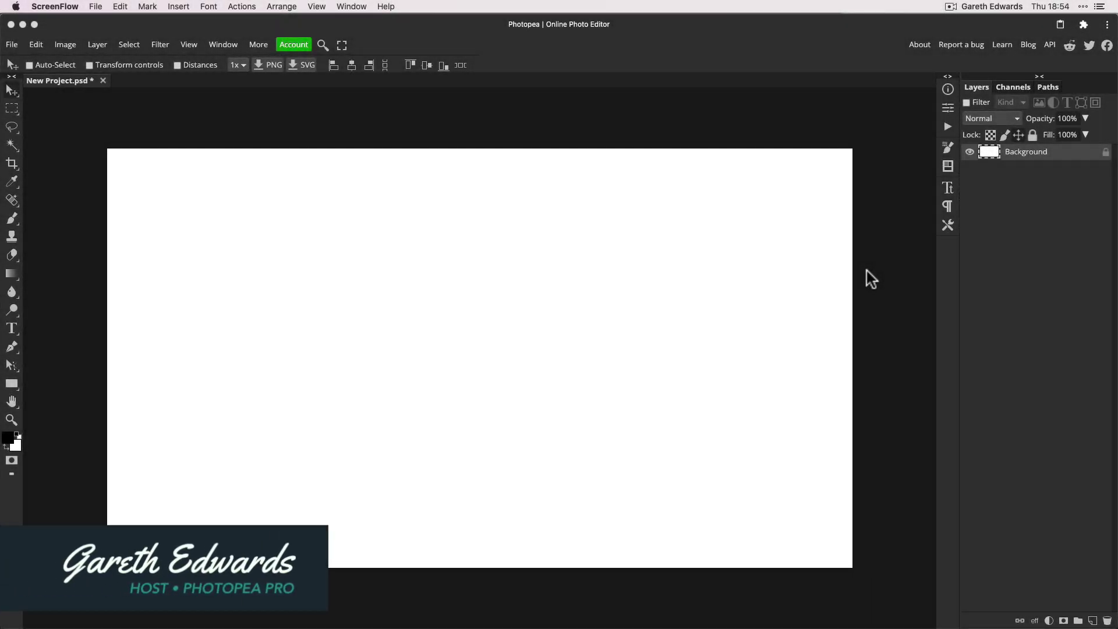
Step: Focus the Photopea window showing the blank New Project.psd canvas
left_click(482, 353)
Step: Type SMOOTH in dark red Nerko One and move it to the canvas centre
key("t")
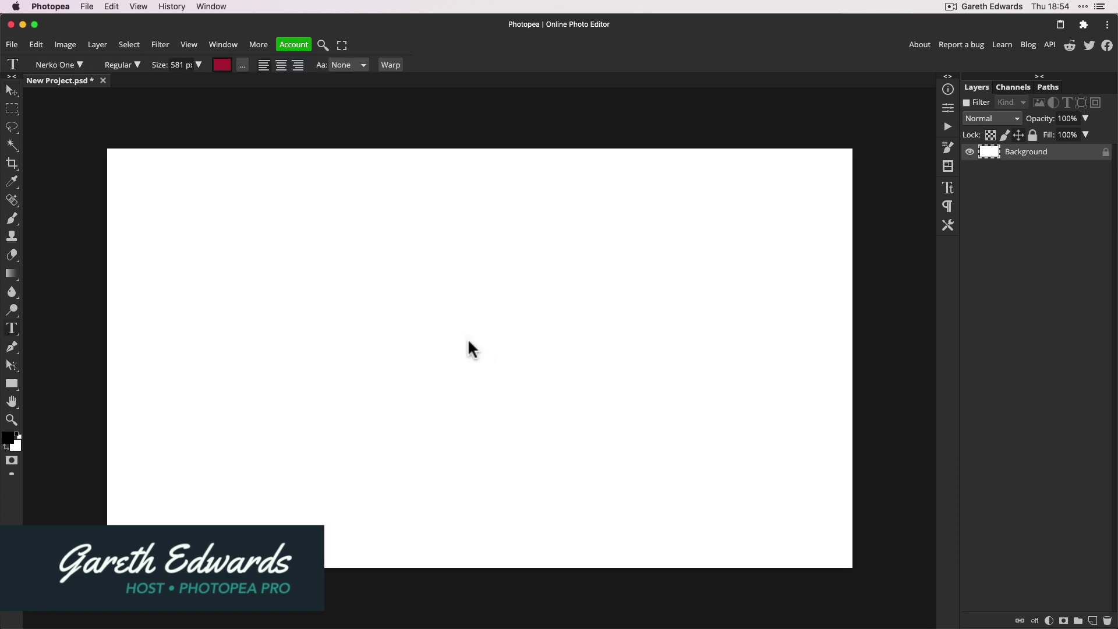
left_click(469, 344)
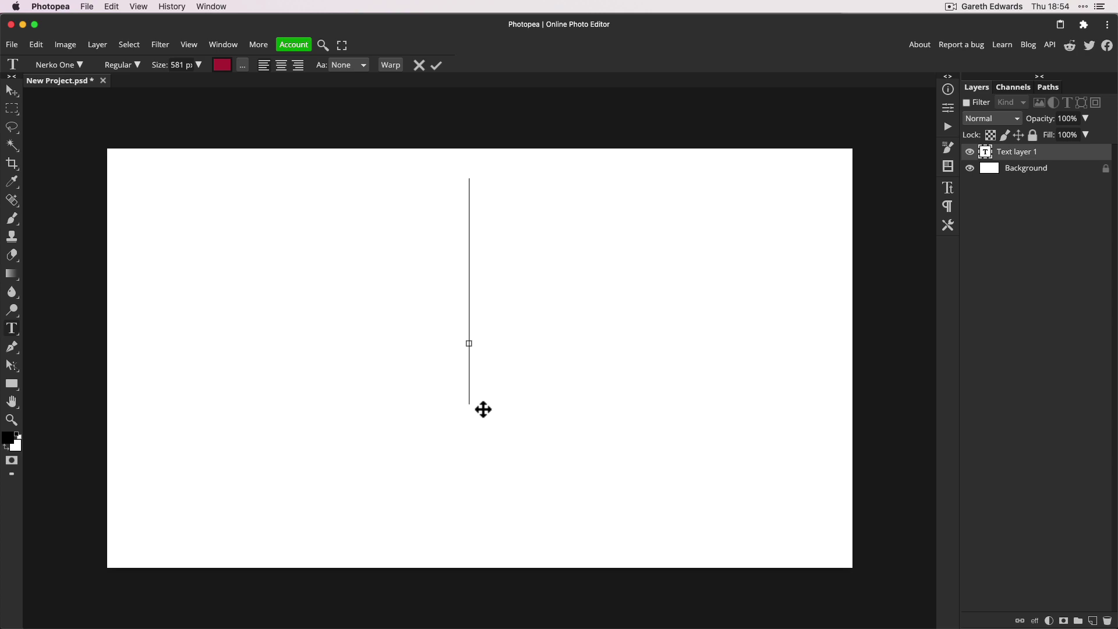
type("SMOO")
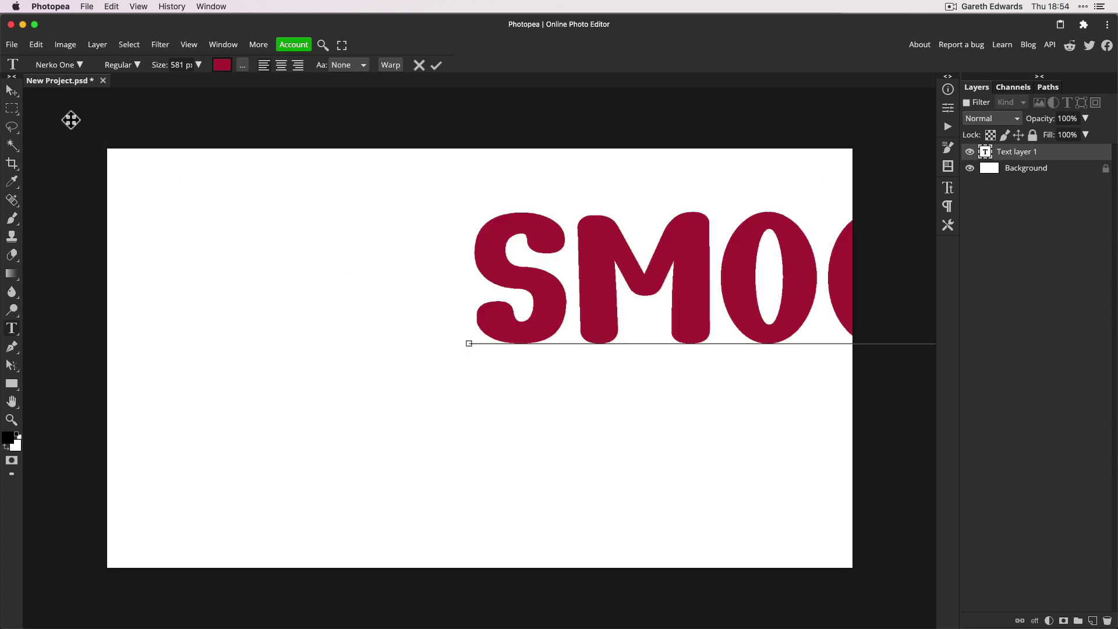
left_click(11, 90)
left_click_drag(687, 275, 368, 344)
key("super+plus")
key("super+plus")
key("super+plus")
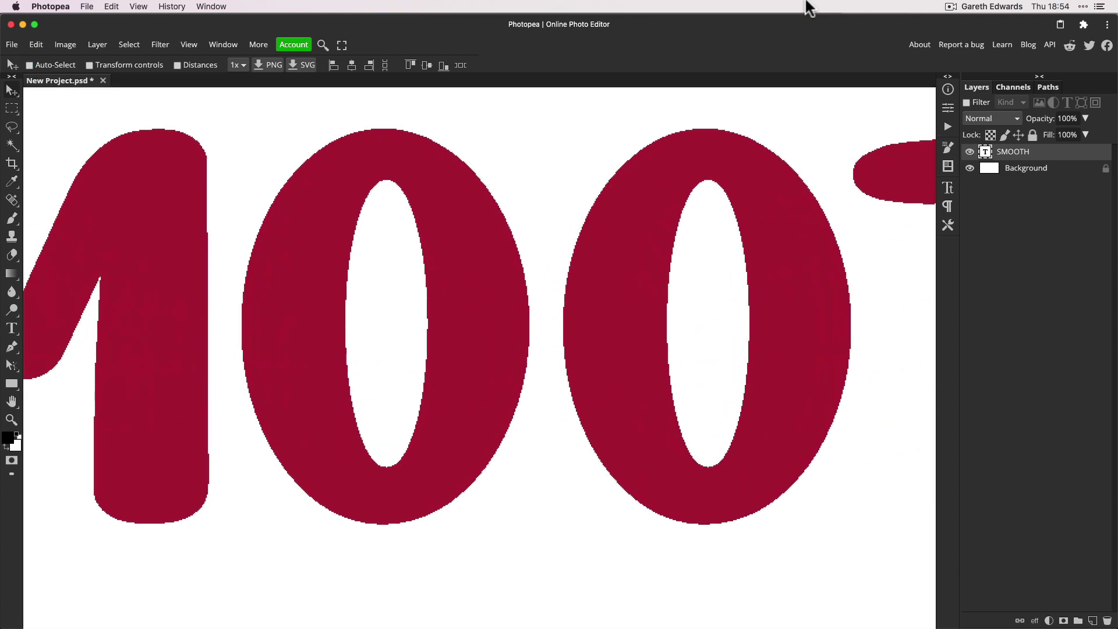
Step: Pan the magnified view over the M's jagged edges, then return to the Type tool
left_click_drag(351, 253, 648, 285)
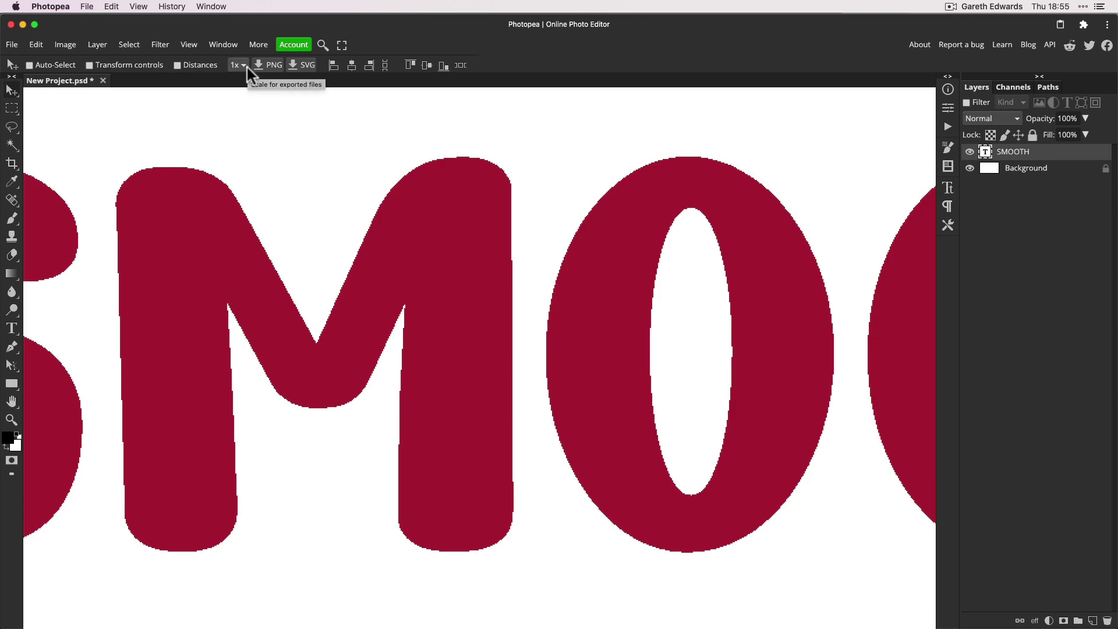
key("t")
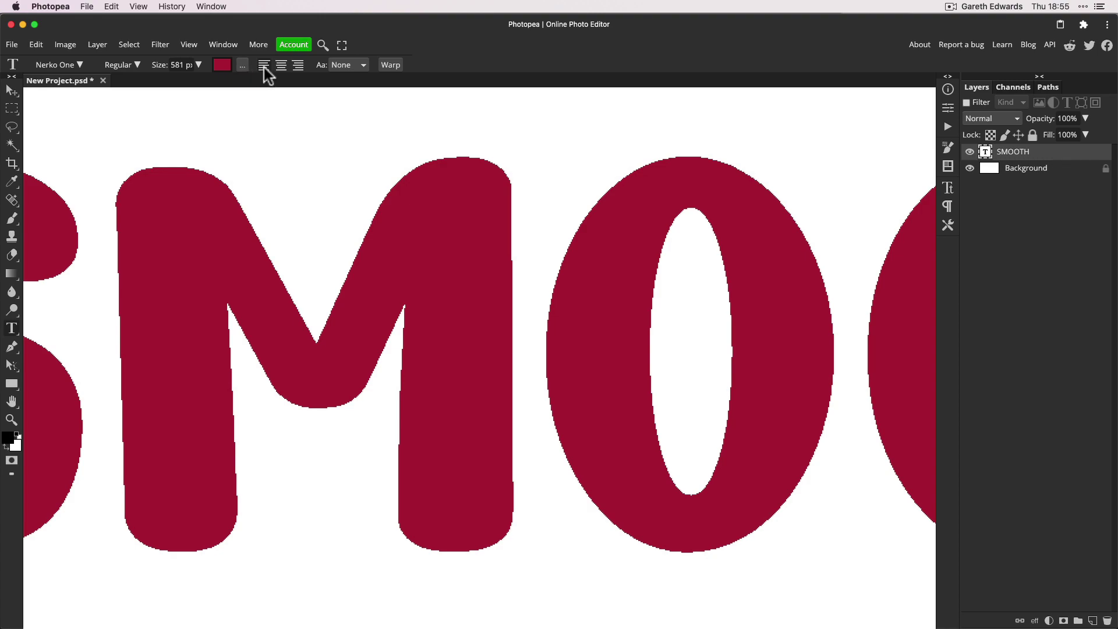
Step: Compare Smooth and None anti-aliasing on the SMOOTH text, leaving it on Smooth
left_click(321, 68)
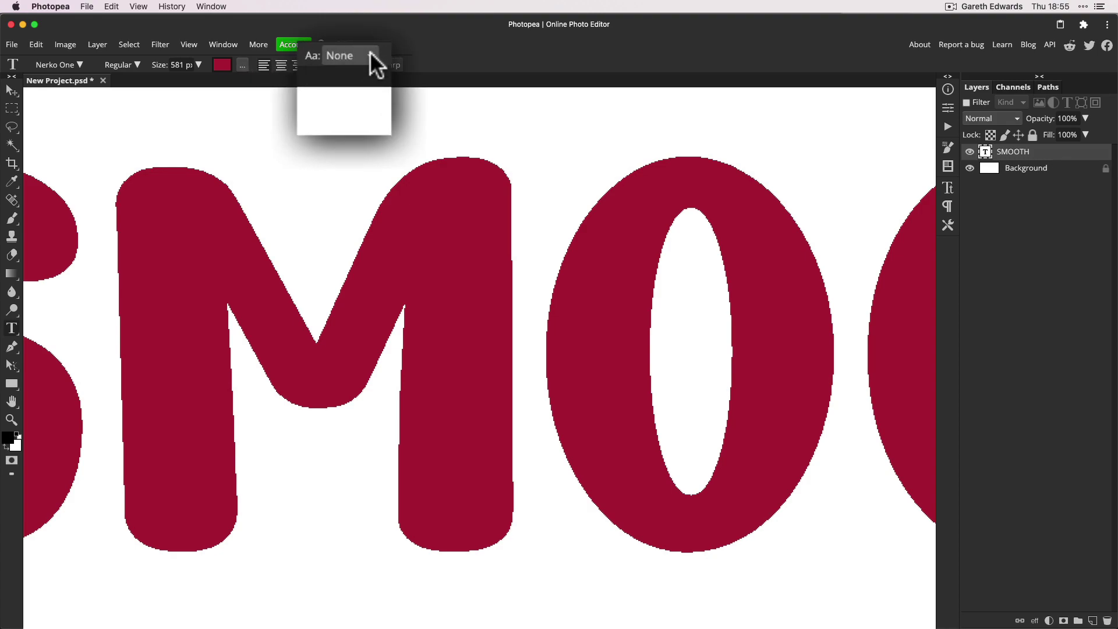
left_click(361, 65)
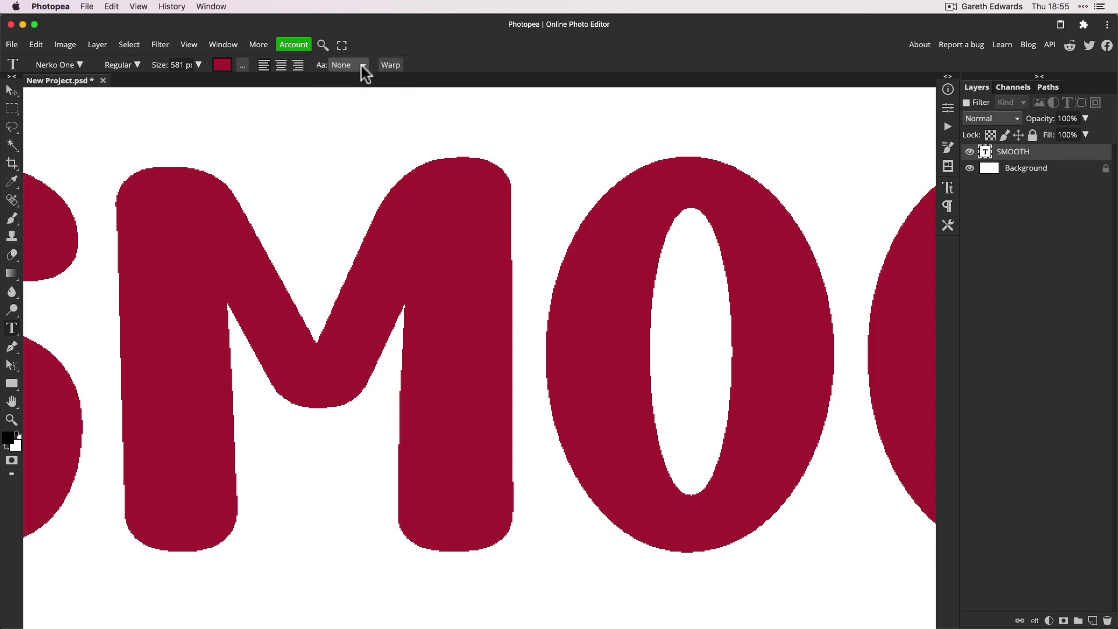
left_click(361, 65)
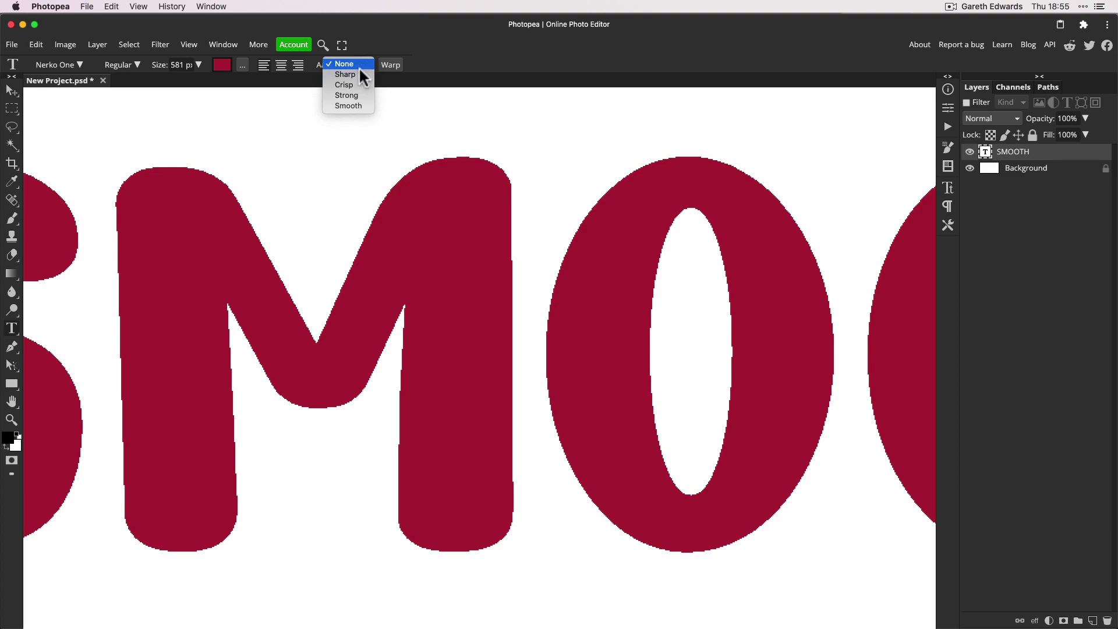
left_click(358, 105)
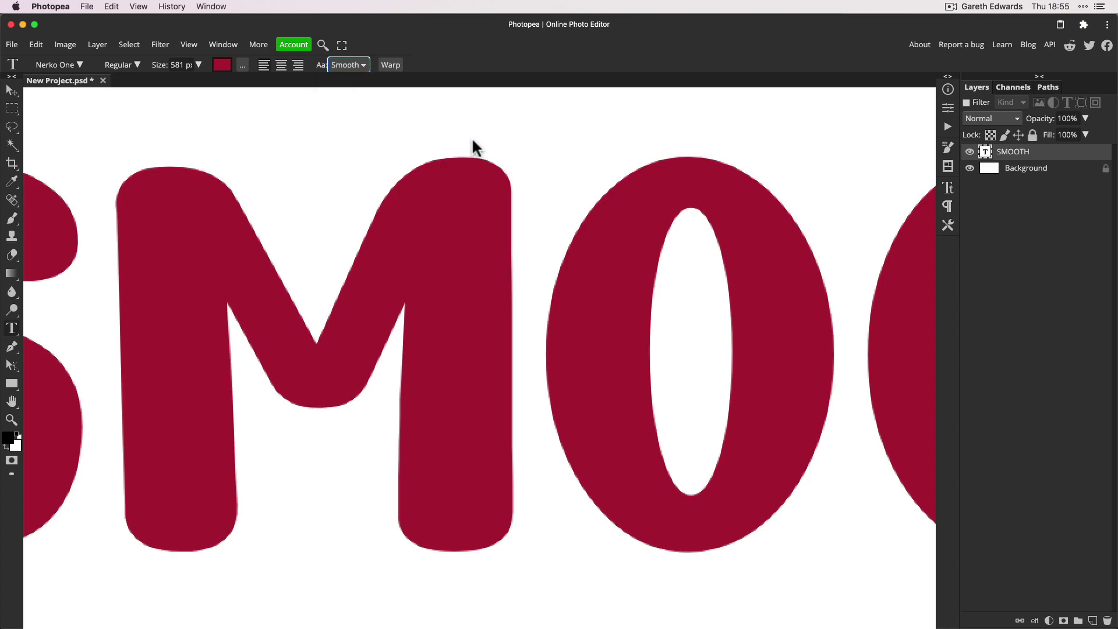
left_click(363, 66)
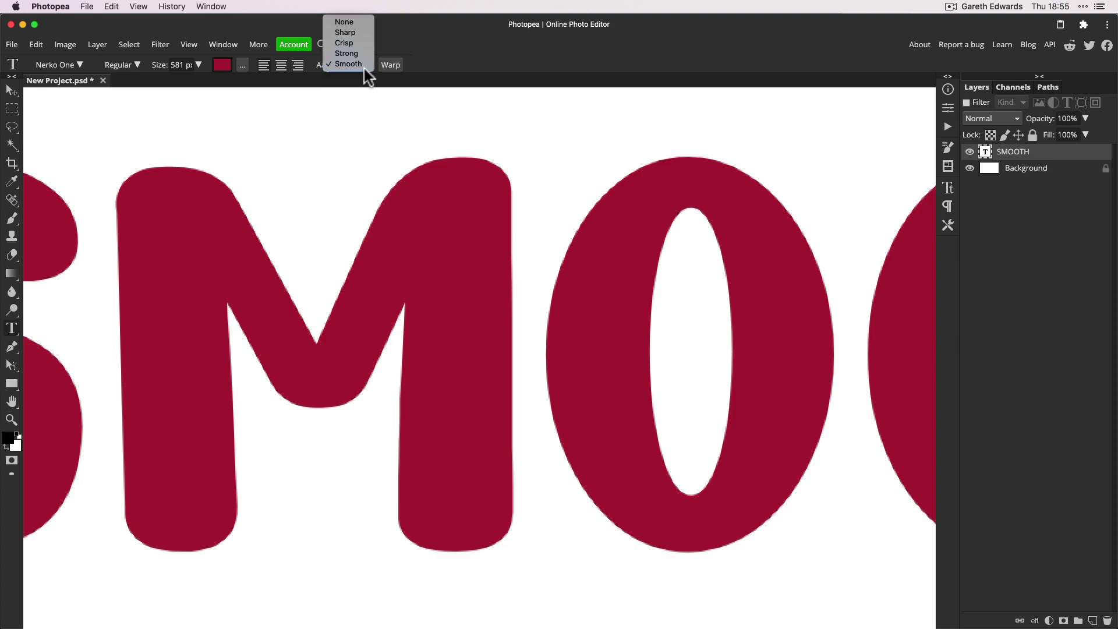
left_click(346, 23)
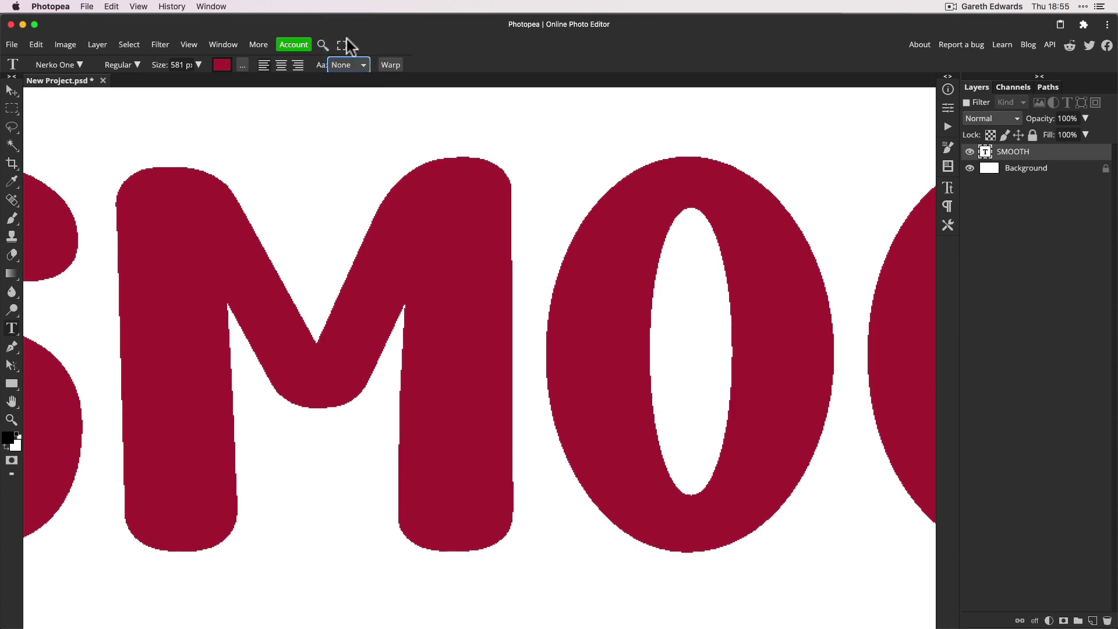
left_click(364, 64)
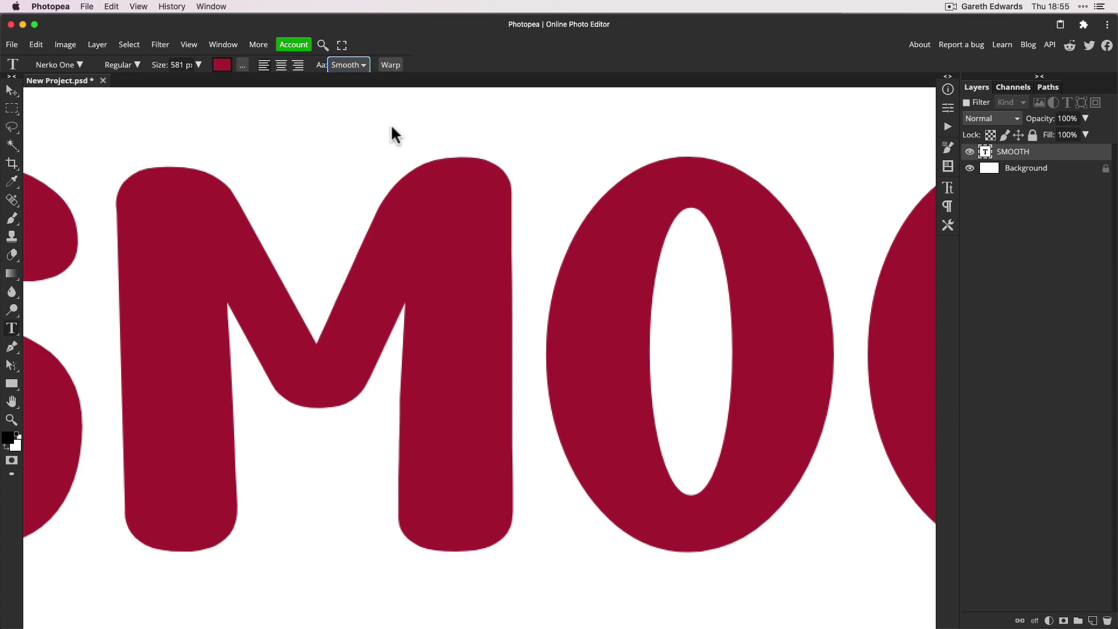
key("super+minus")
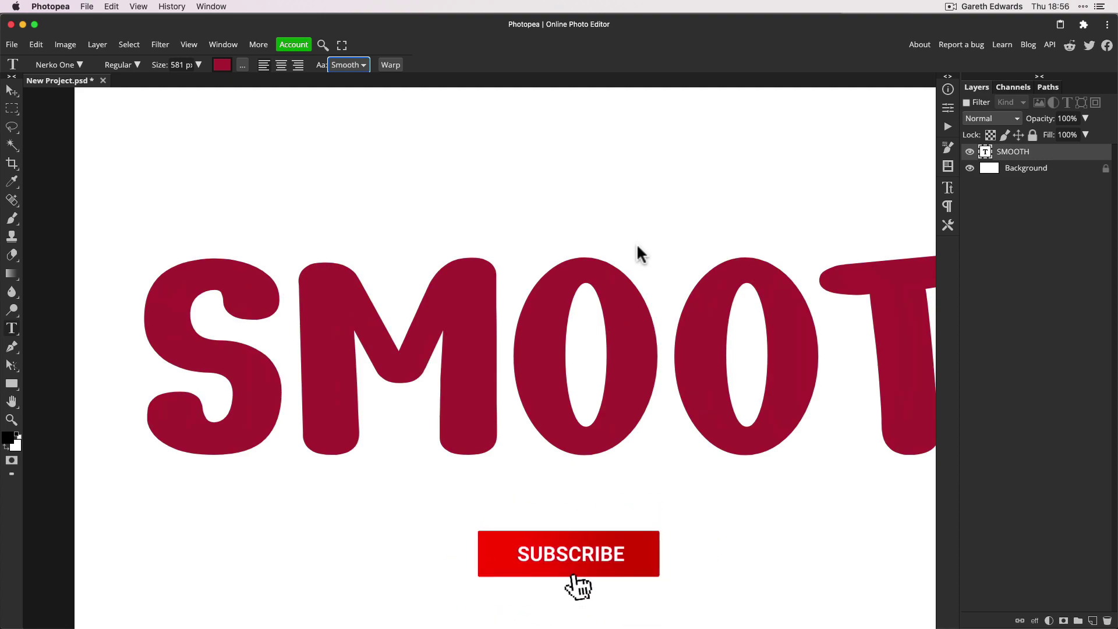
Step: Reposition the word in view and show rulers along the document edges
left_click_drag(649, 249, 569, 215)
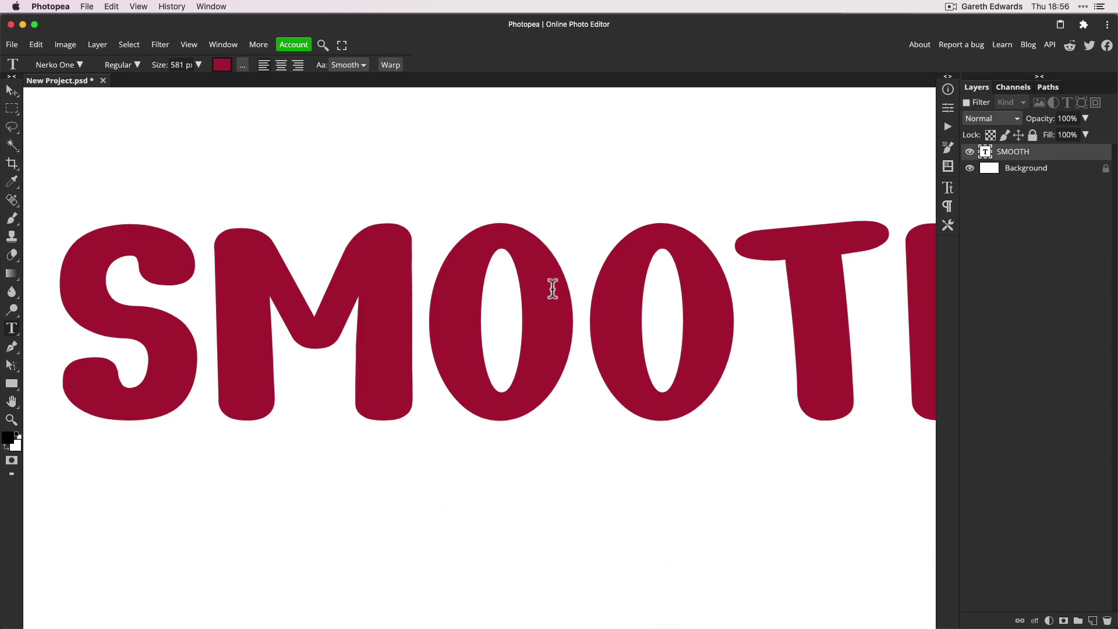
key("ctrl+r")
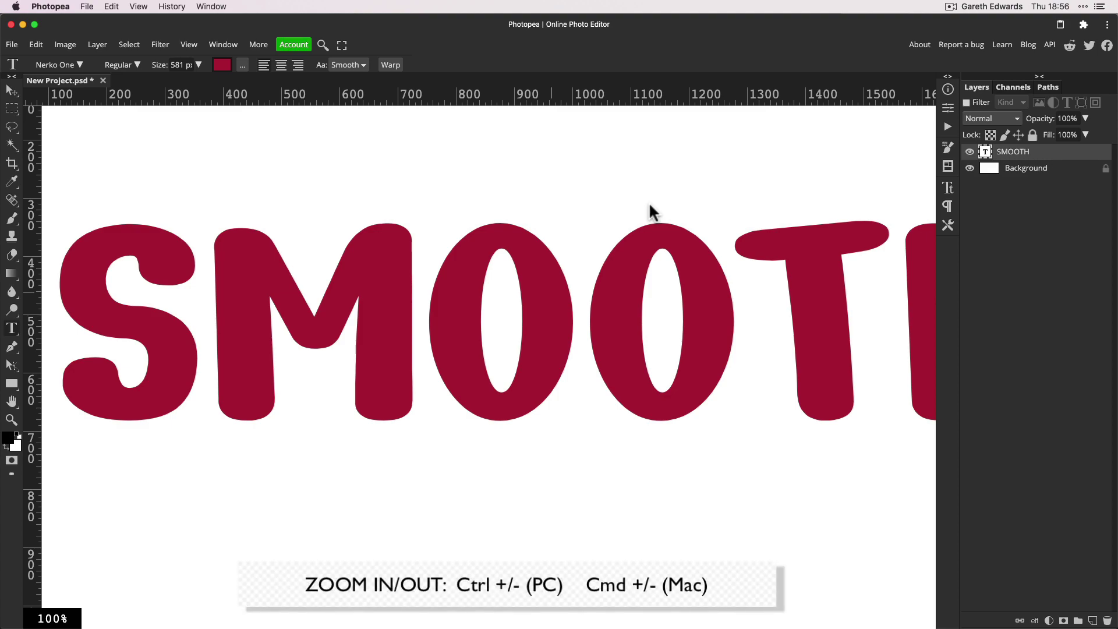
Step: Compare the SMOOTH letter edges at 200%, 100%, 66.67%, 50% and 33.33% zoom
key("super+equal")
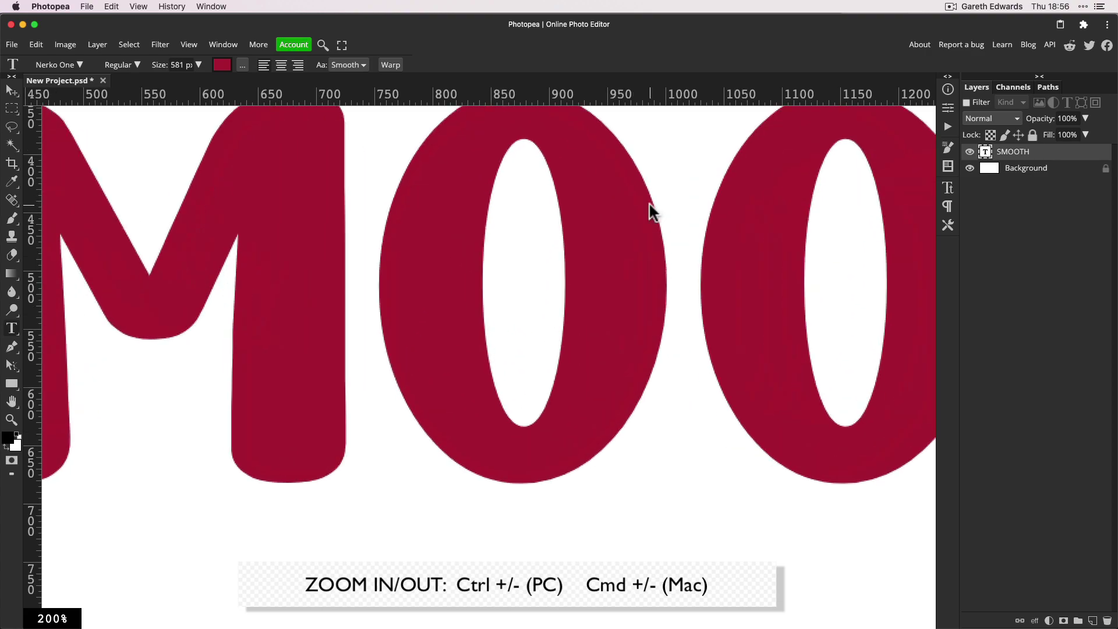
key("super+minus")
key("super+minus")
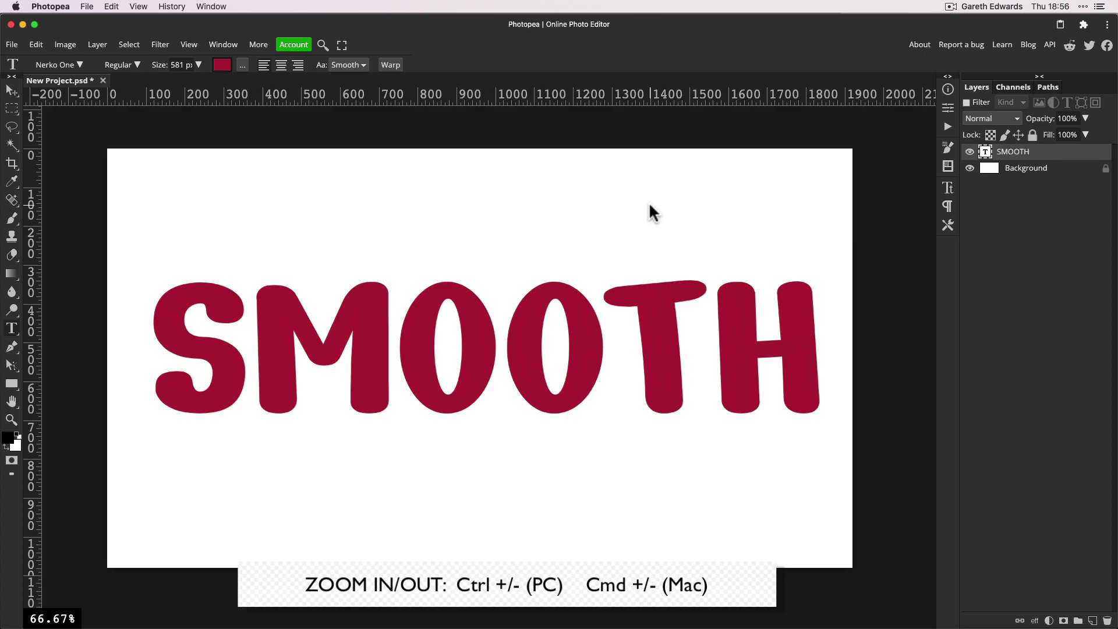
key("super+equal")
key("super+equal")
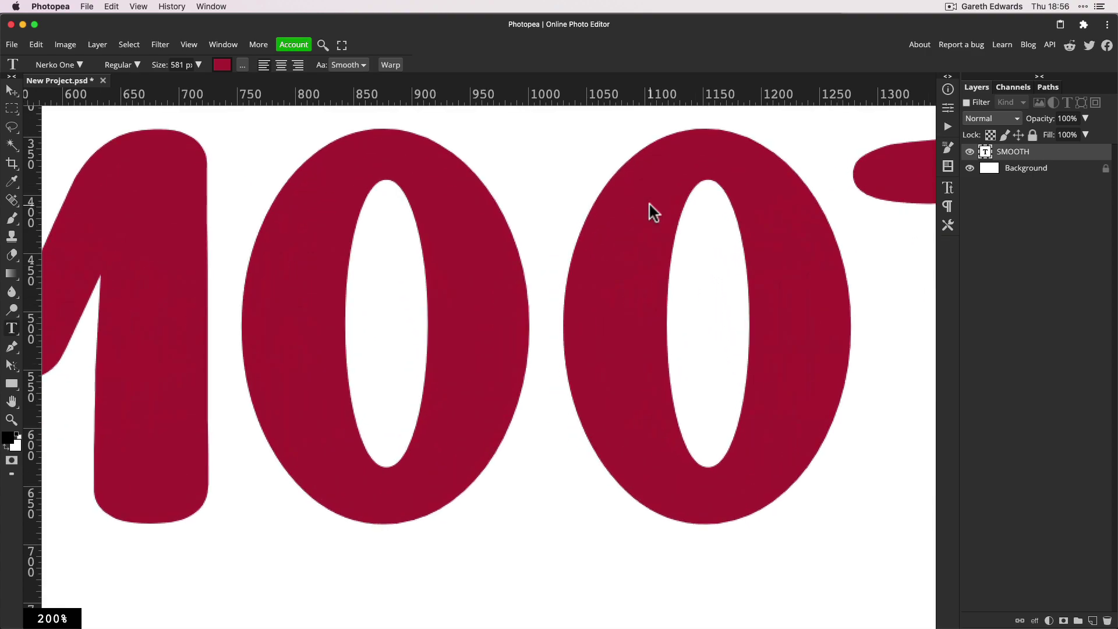
key("super+minus")
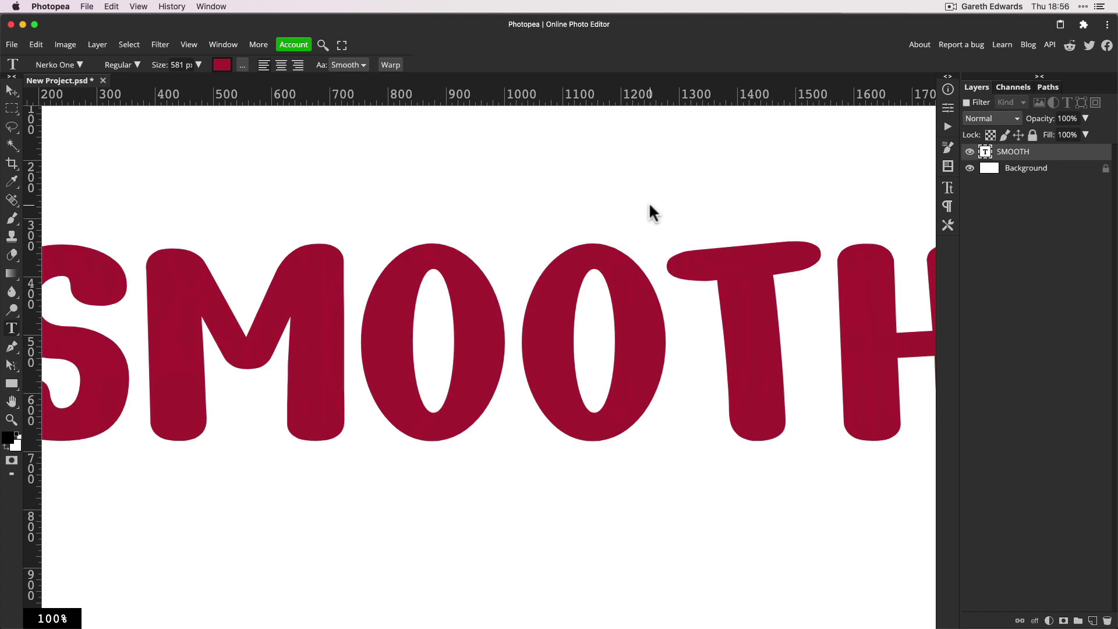
key("super+minus")
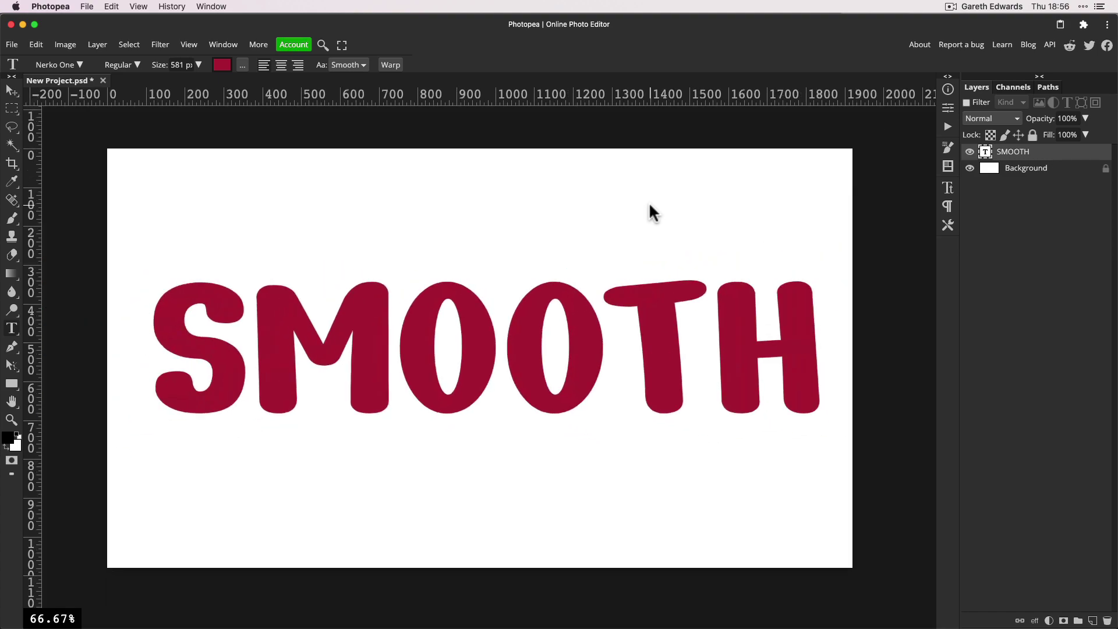
key("super+minus")
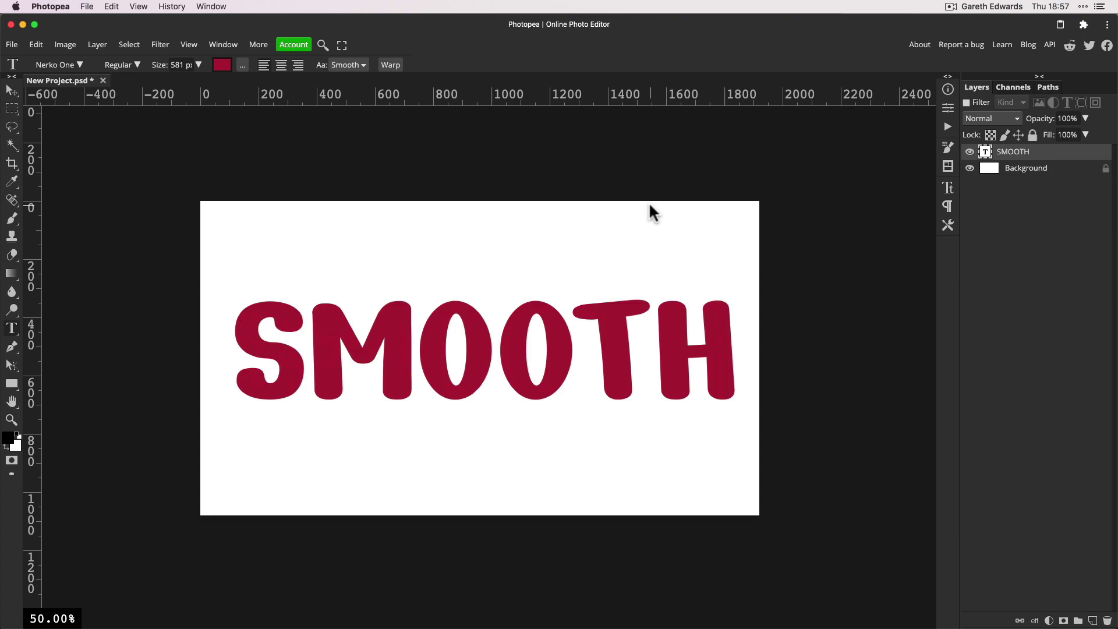
key("super+minus")
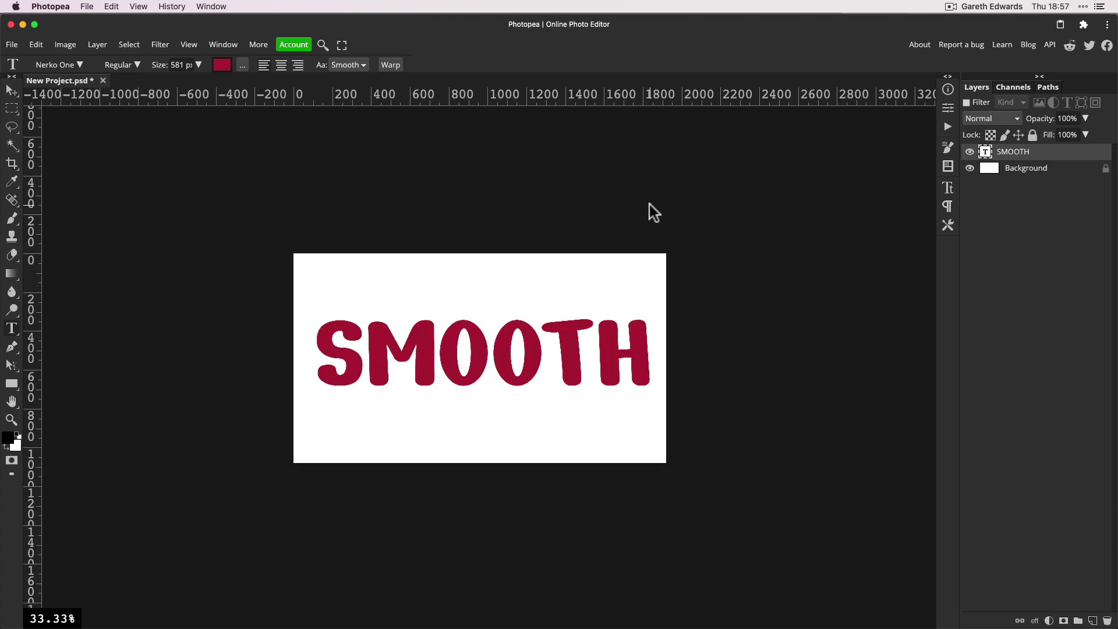
key("super+equal")
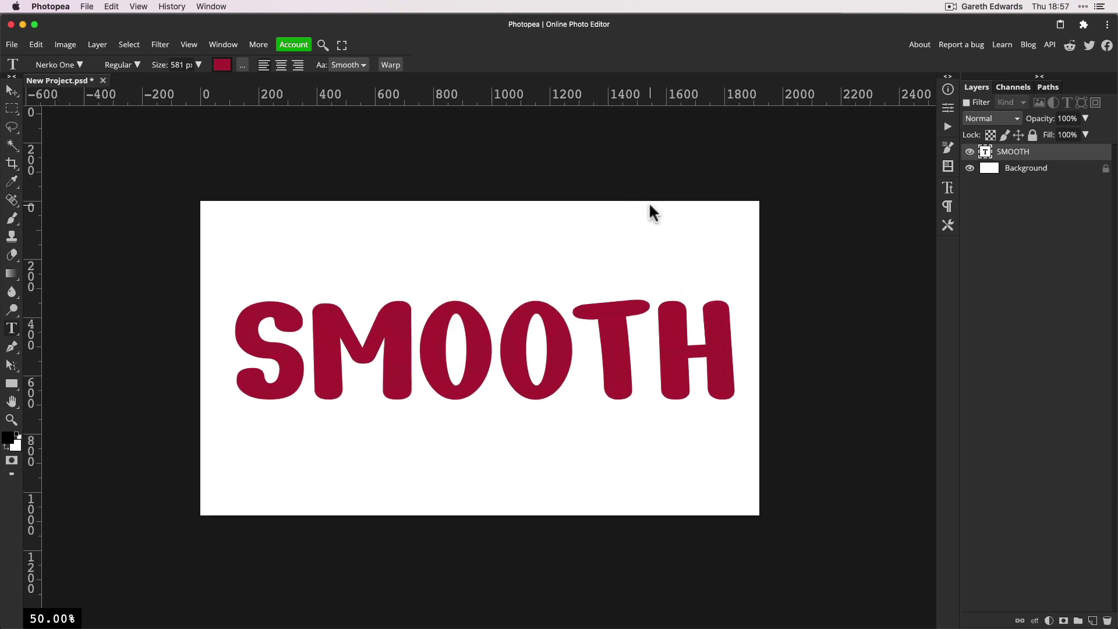
key("super+minus")
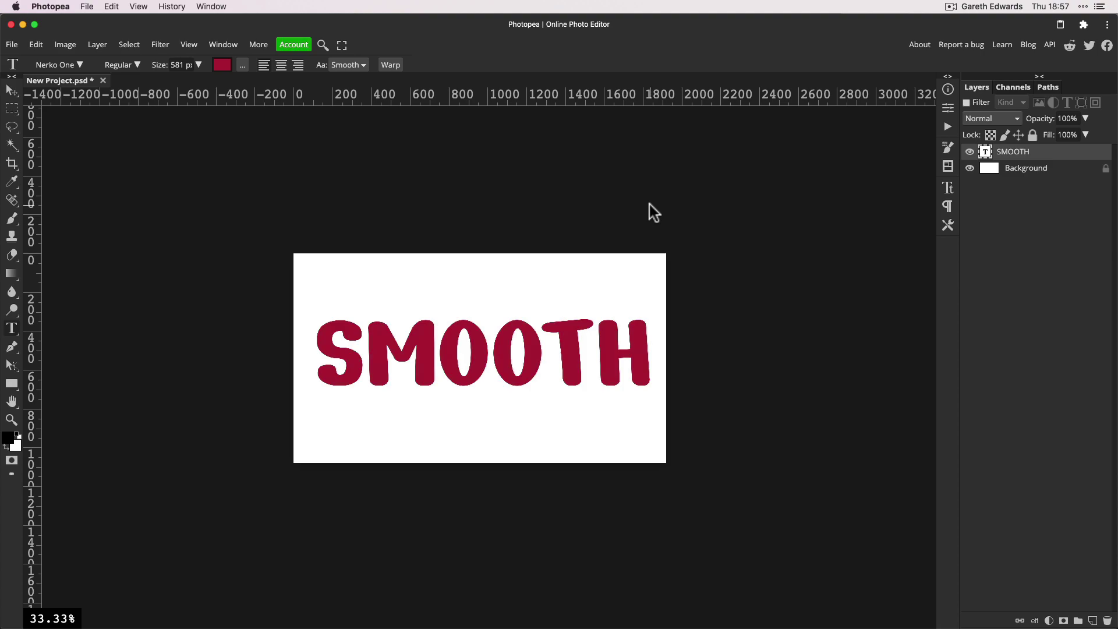
key("super+equal")
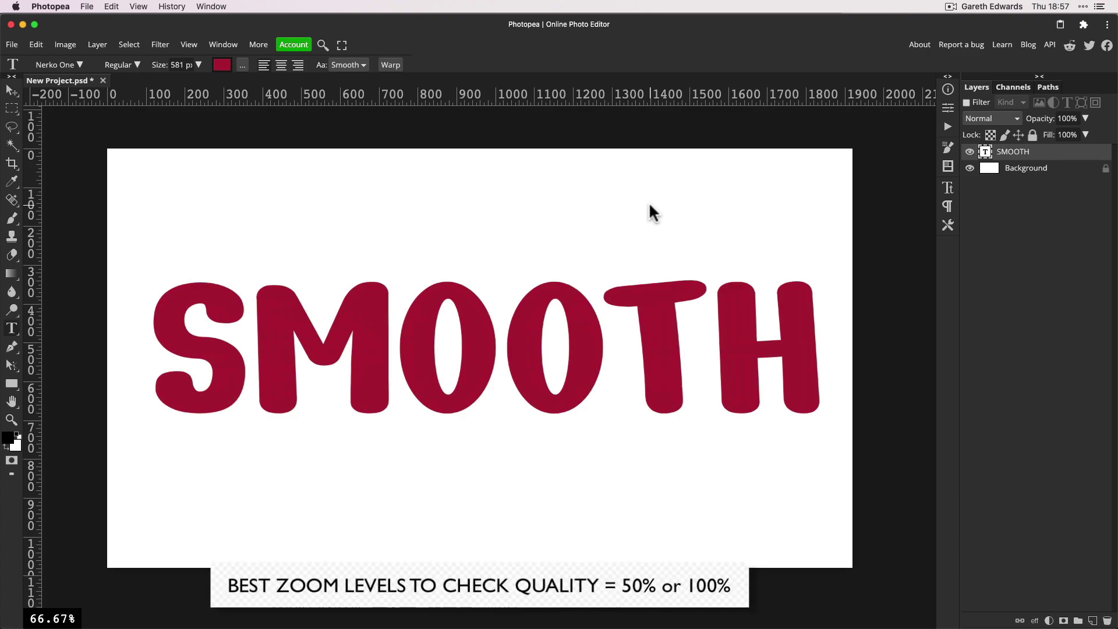
key("super+1")
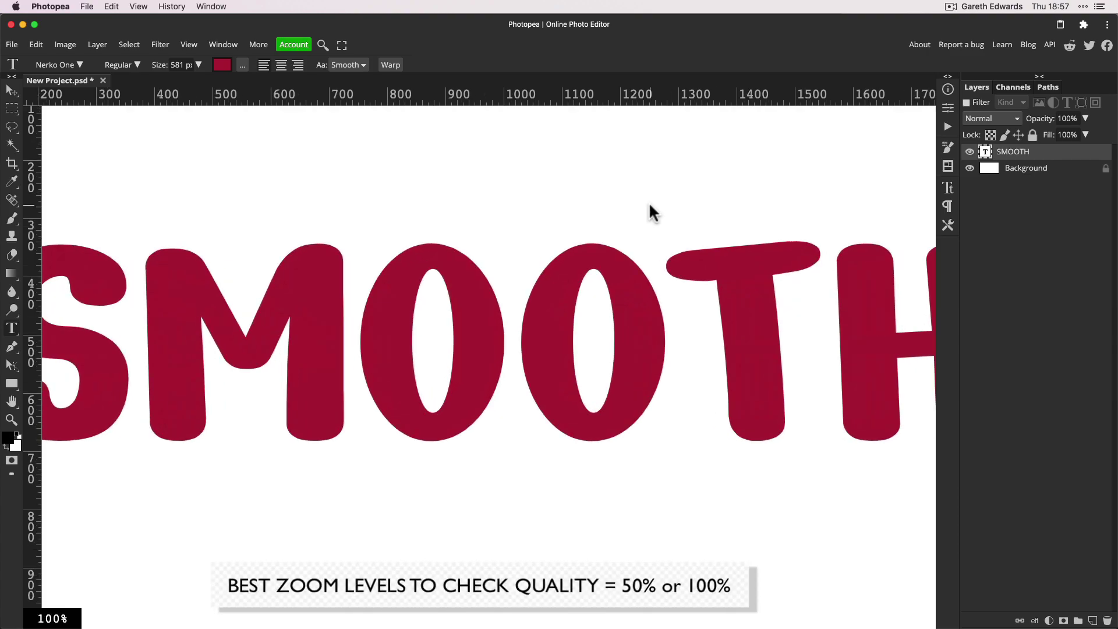
key("super+minus")
key("super+minus")
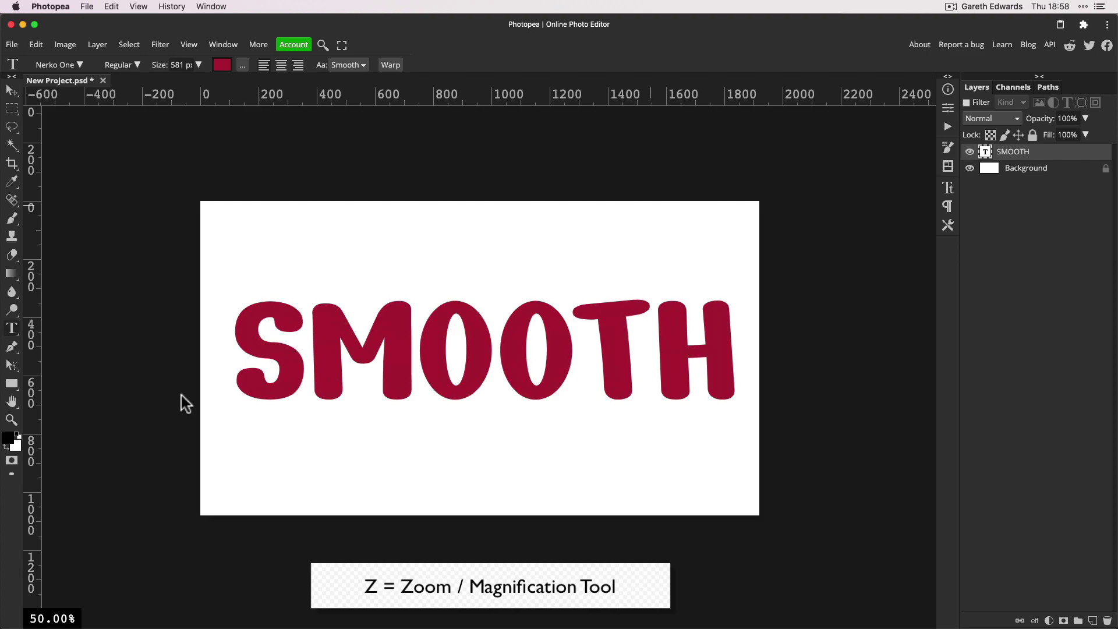
key("z")
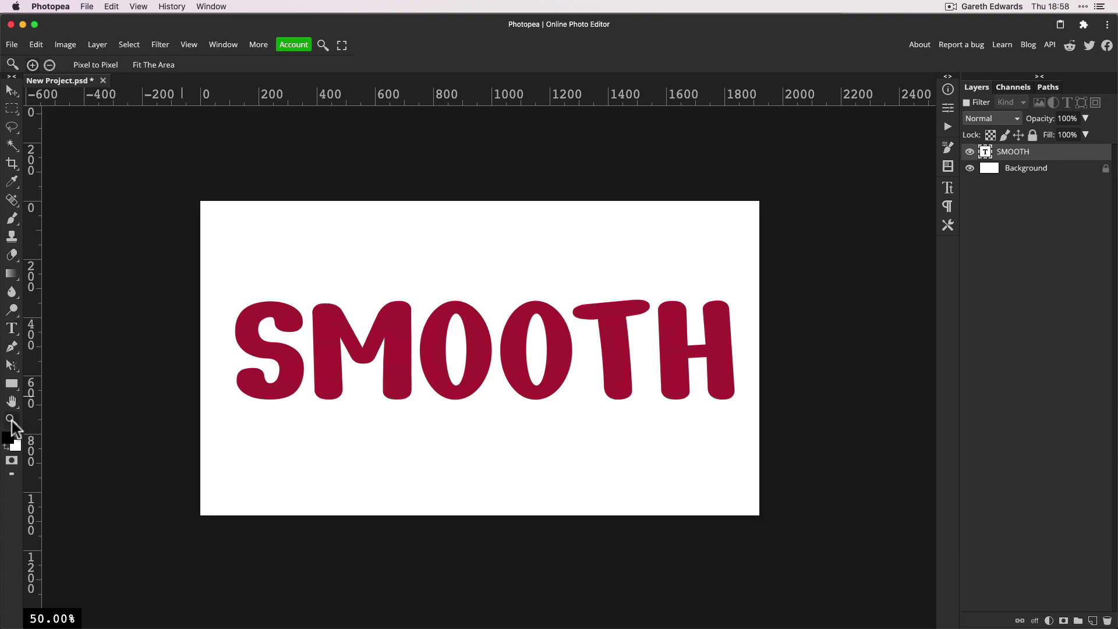
left_click(508, 386)
left_click(510, 387)
left_click(512, 387)
left_click(514, 387)
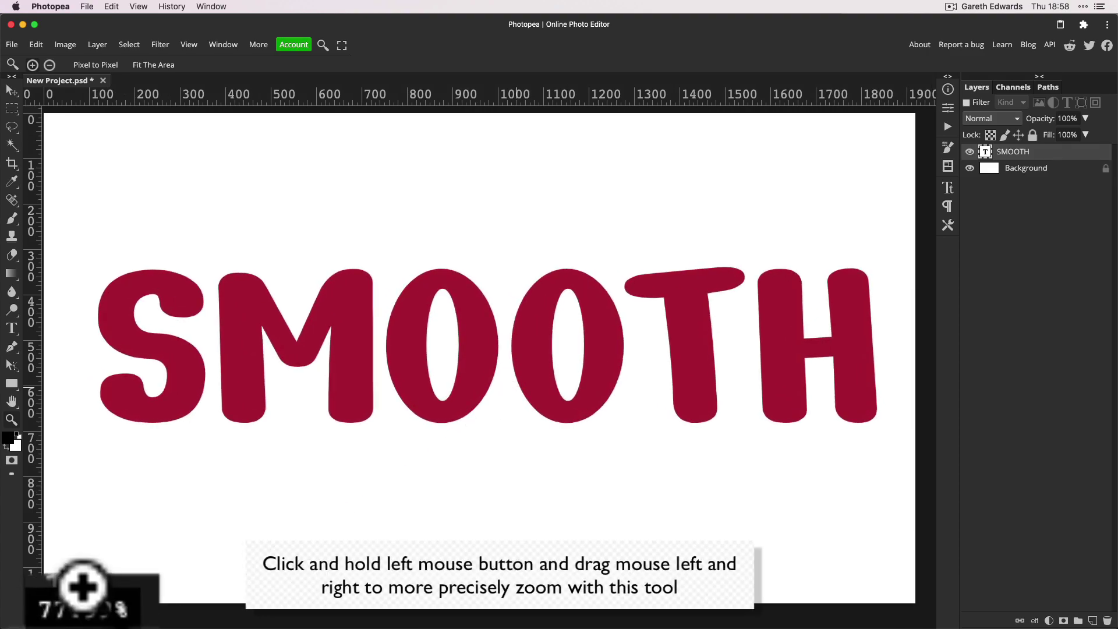
mouse_move(470, 404)
left_mouse_down()
mouse_move(491, 407)
mouse_move(466, 413)
mouse_move(475, 413)
left_mouse_up()
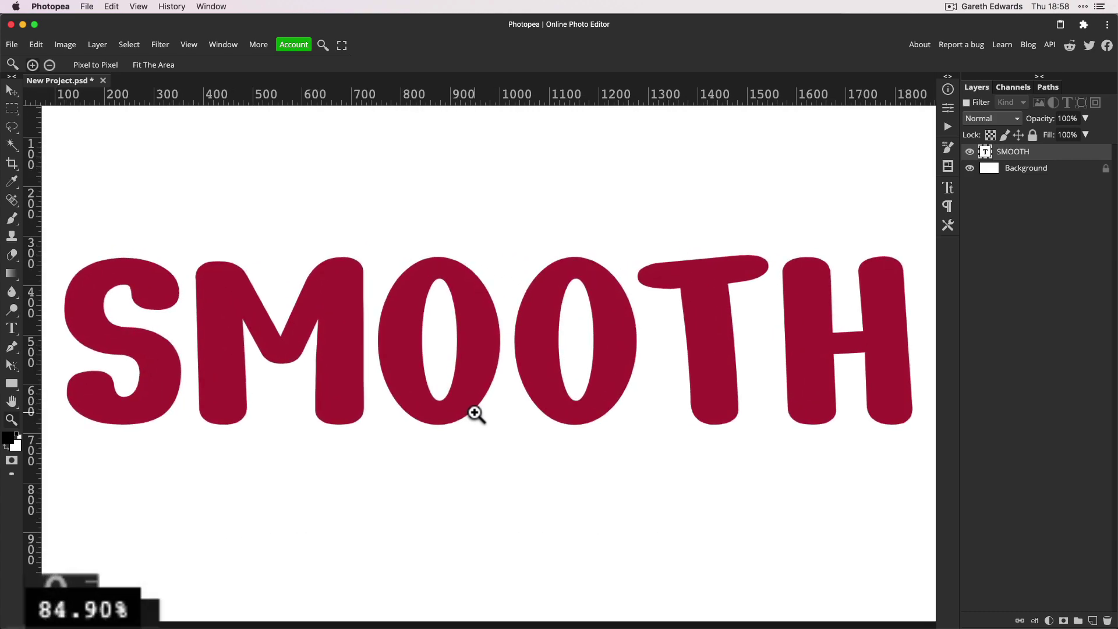
left_click_drag(475, 413, 513, 358)
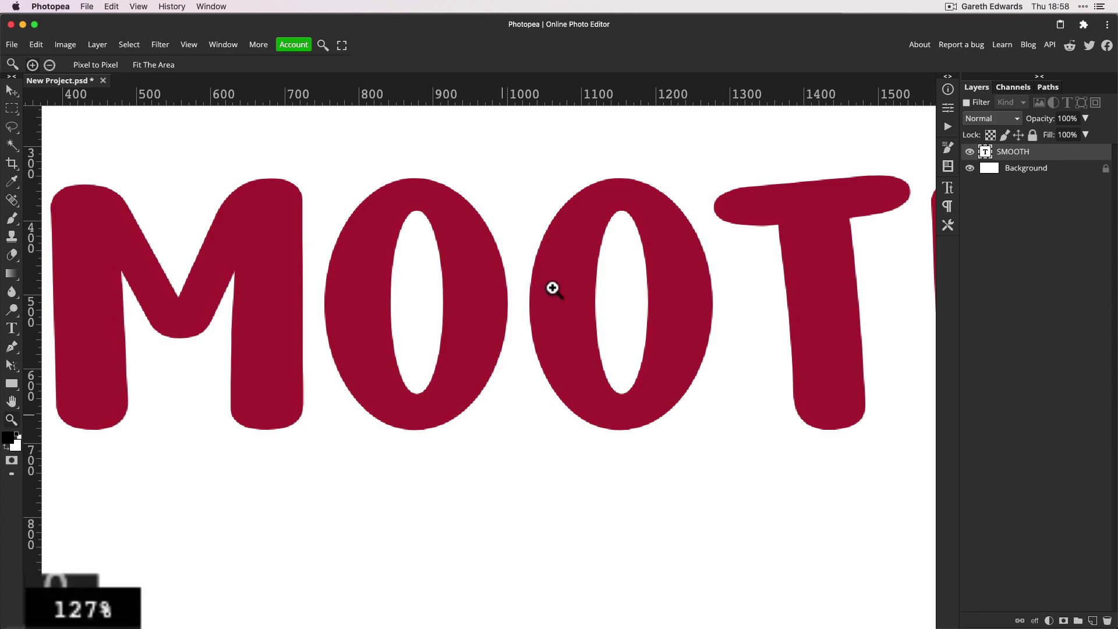
scroll(627, 299, "down", 2)
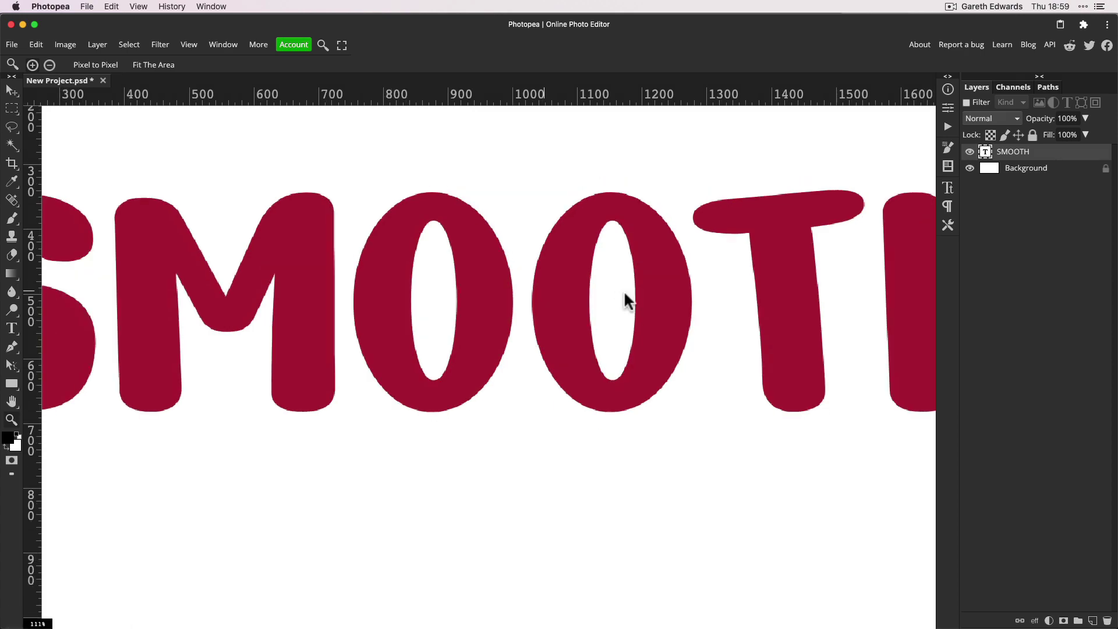
scroll(626, 300, "down", 3)
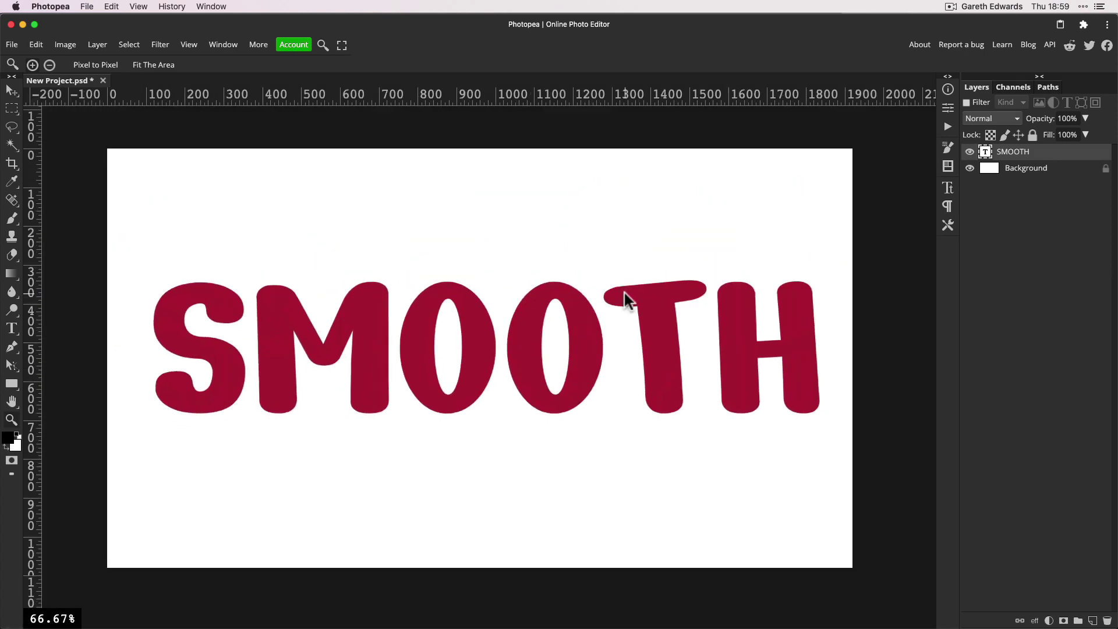
Step: Zoom out and back in on the word, ending at 100% around the O's
left_click(624, 294)
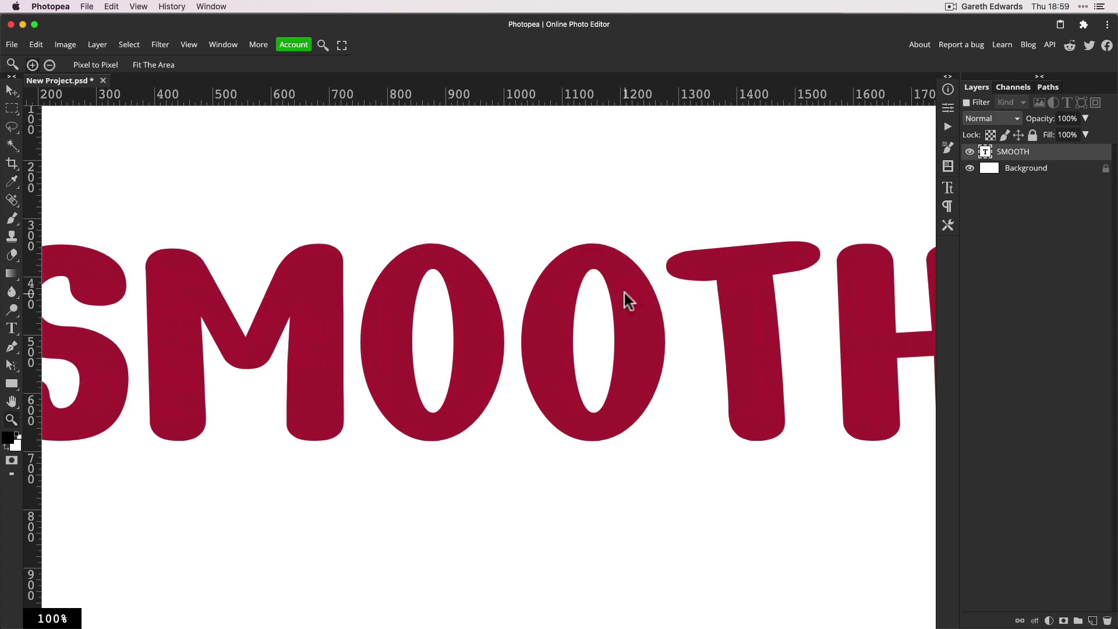
scroll(625, 294, "down", 2)
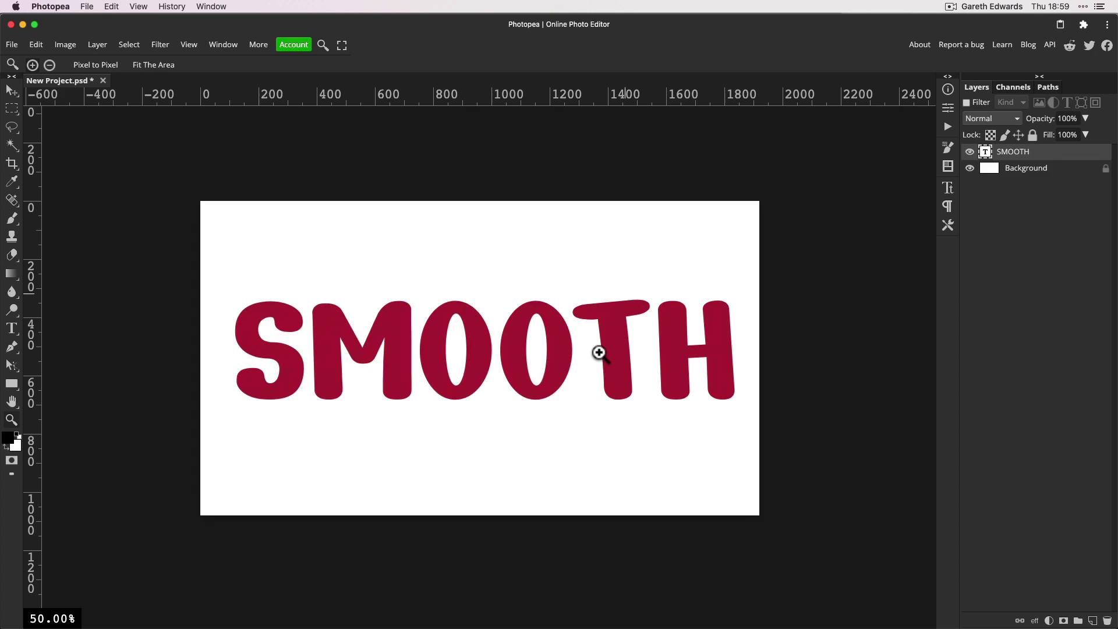
left_click_drag(630, 325, 614, 347)
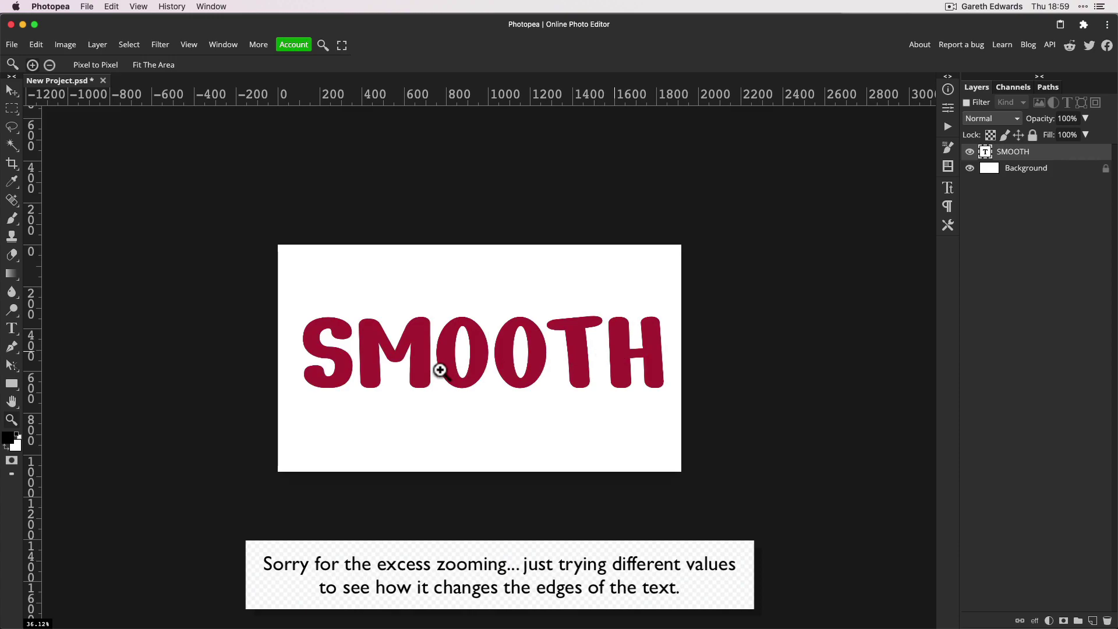
left_click_drag(519, 357, 497, 358)
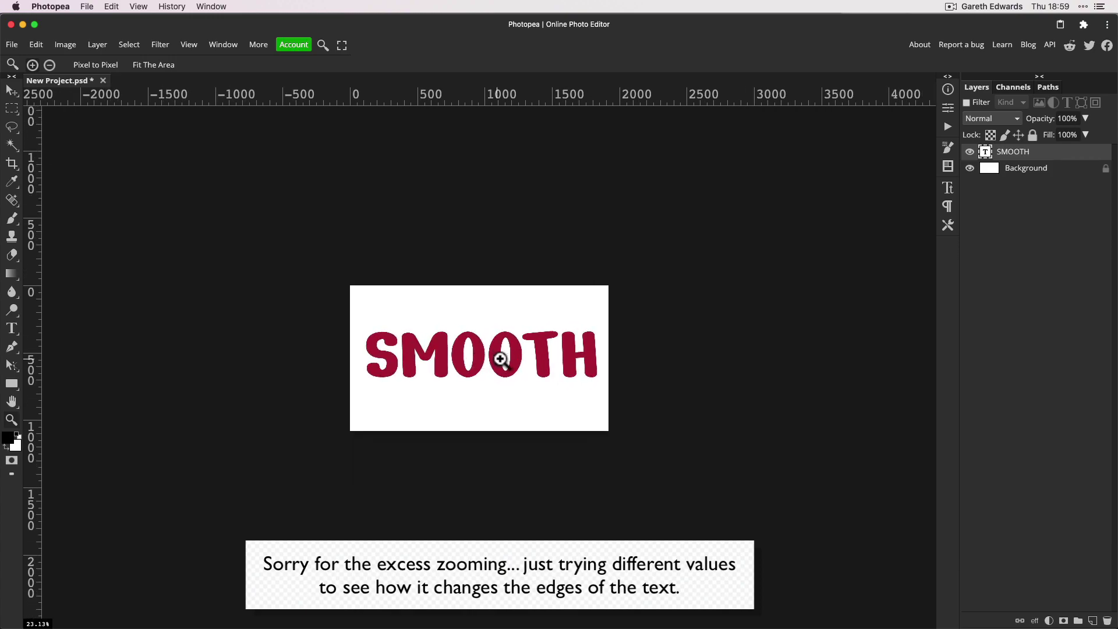
left_click_drag(493, 362, 532, 363)
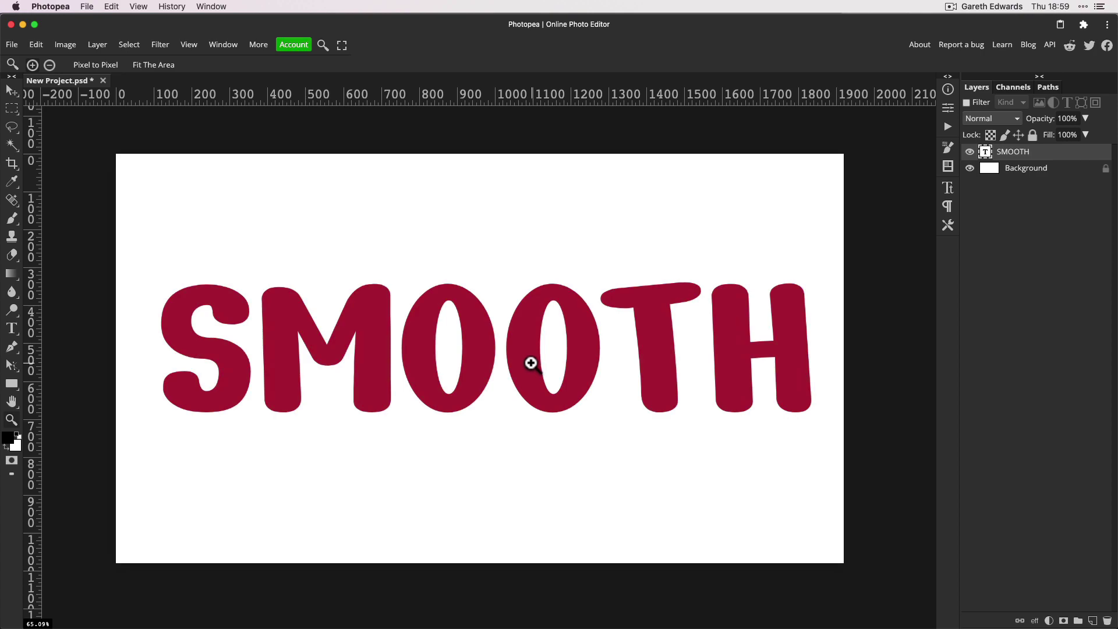
left_click(530, 364)
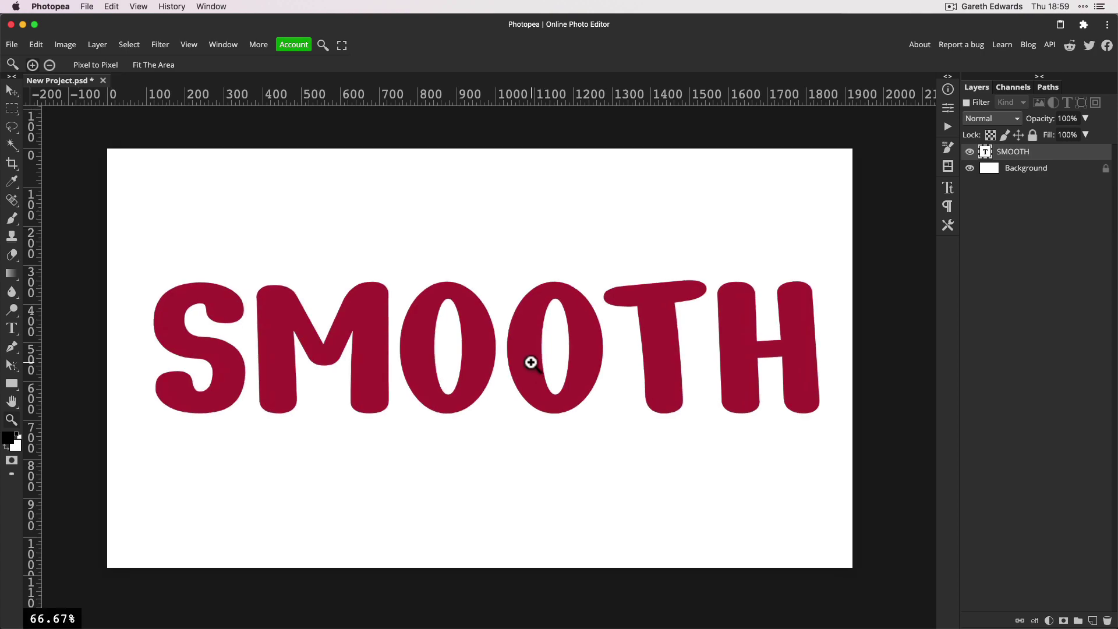
left_click(531, 363)
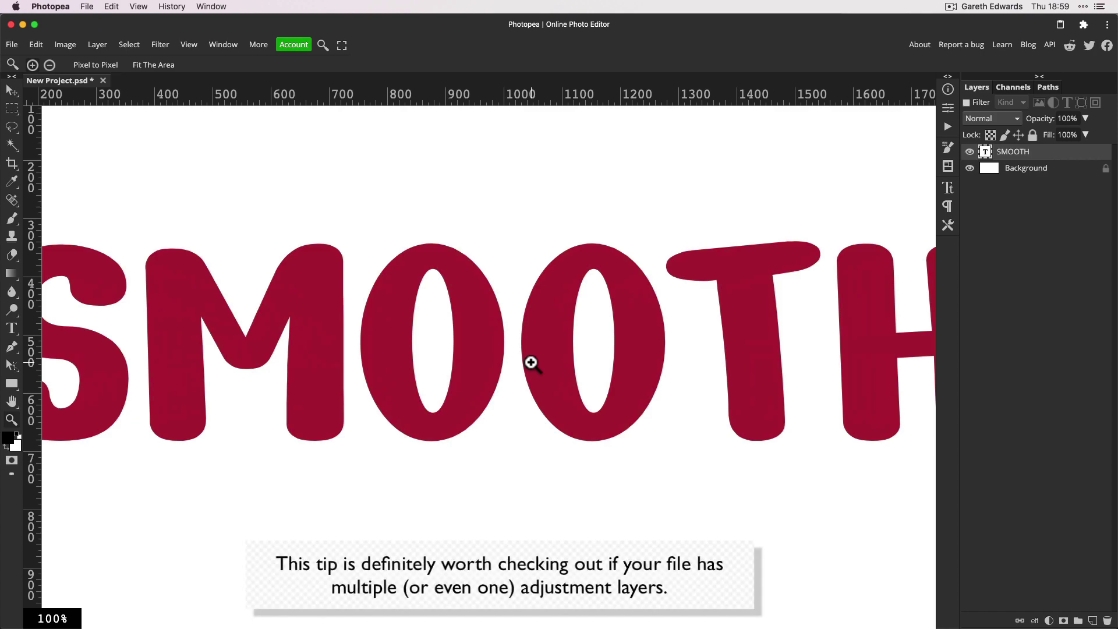
Step: Hide the rulers and magnify the O's to about 200%
key("ctrl+r")
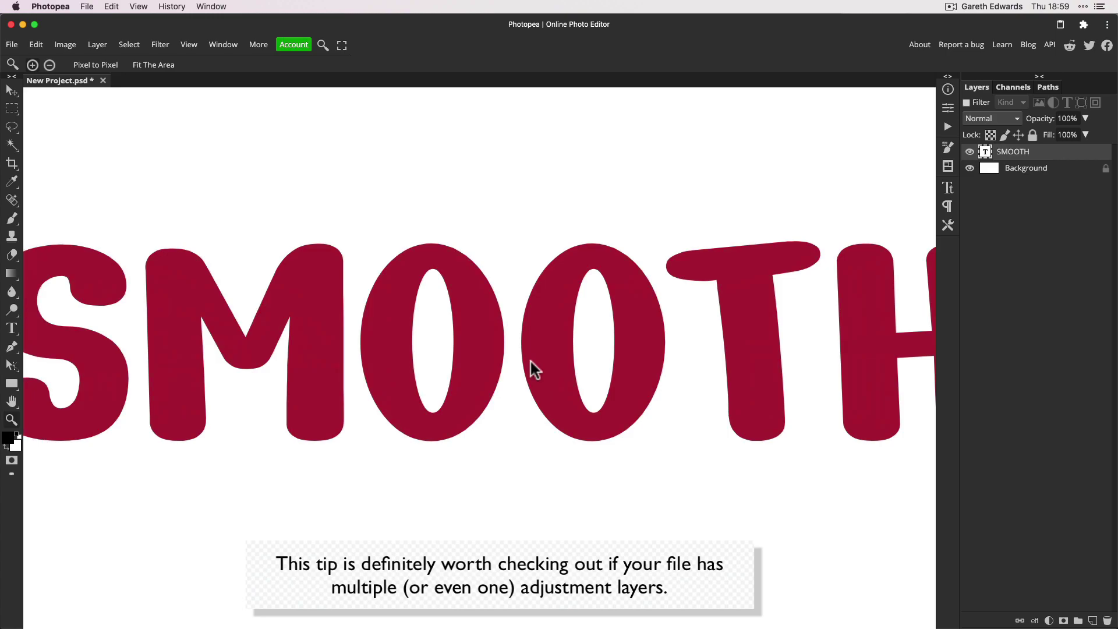
left_click(531, 363)
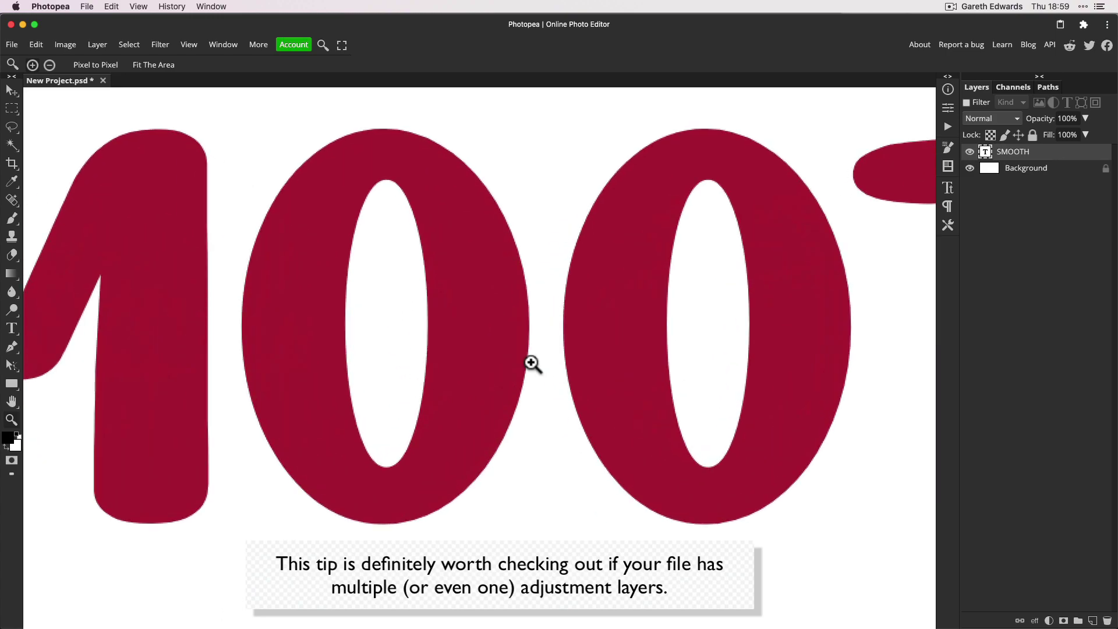
left_click_drag(484, 315, 517, 367)
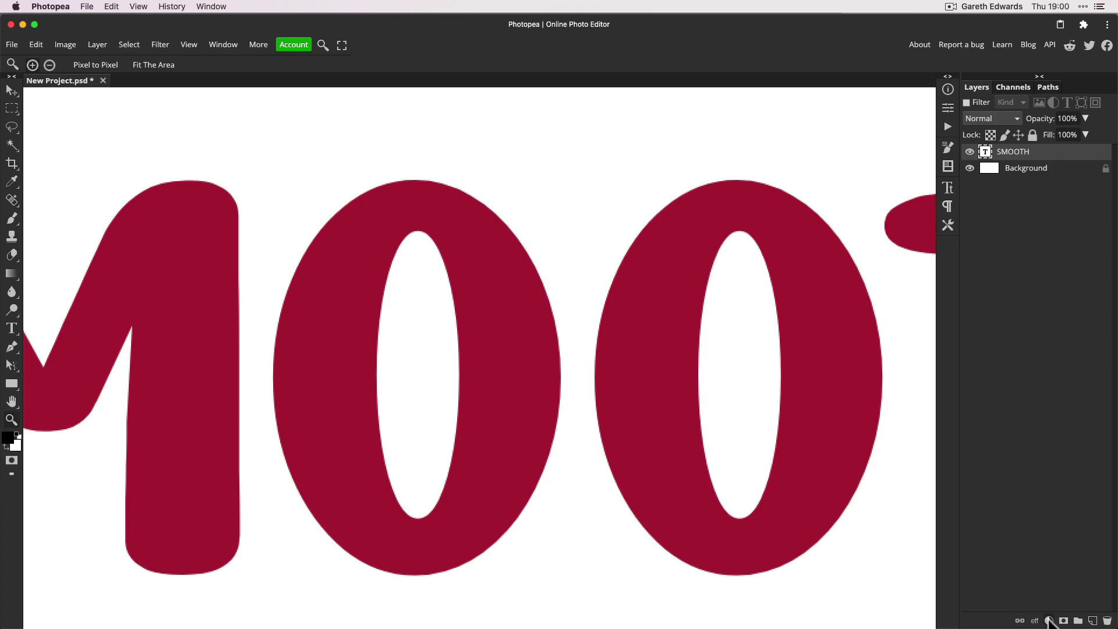
left_click(1050, 620)
Step: Add a Curves adjustment layer with an S-curve turning the letters vivid red
left_click(1061, 341)
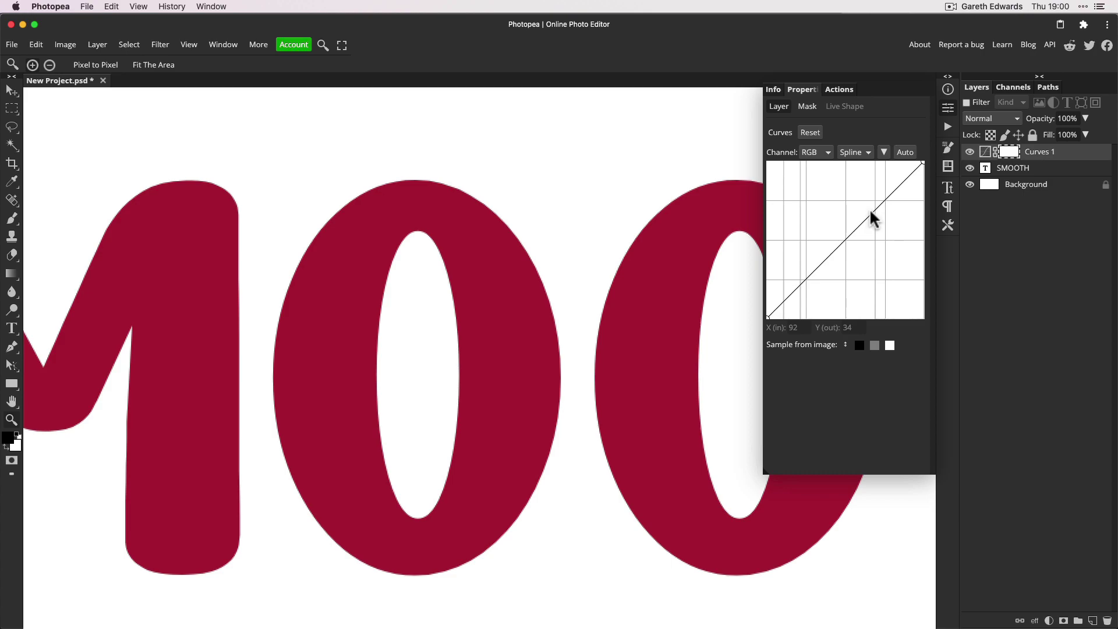
left_click_drag(869, 208, 879, 164)
left_click_drag(833, 233, 877, 280)
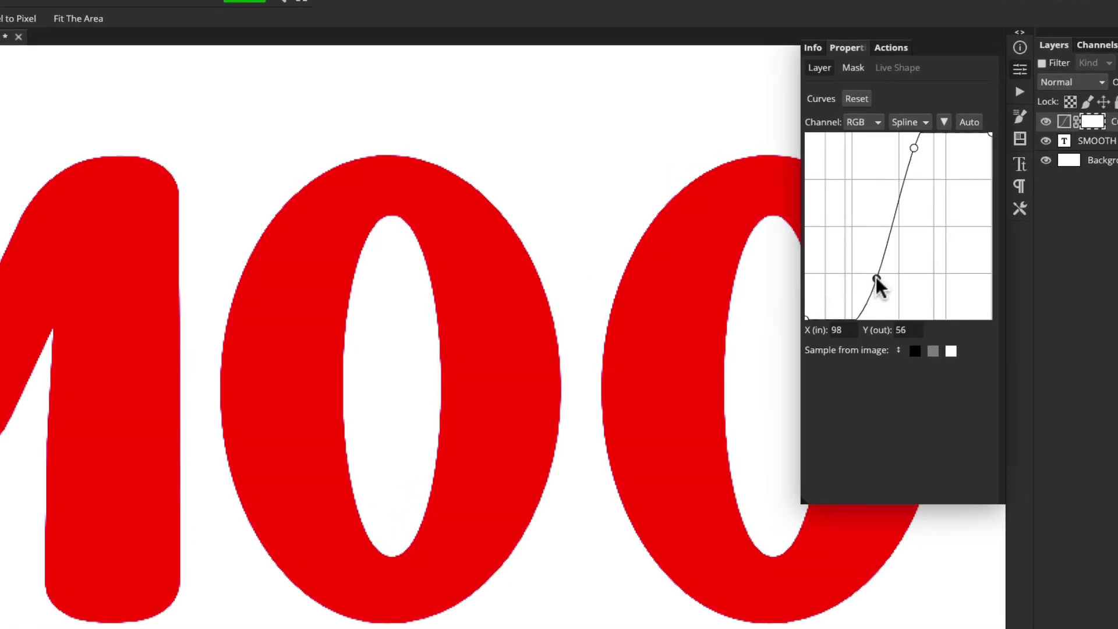
left_click_drag(912, 147, 912, 145)
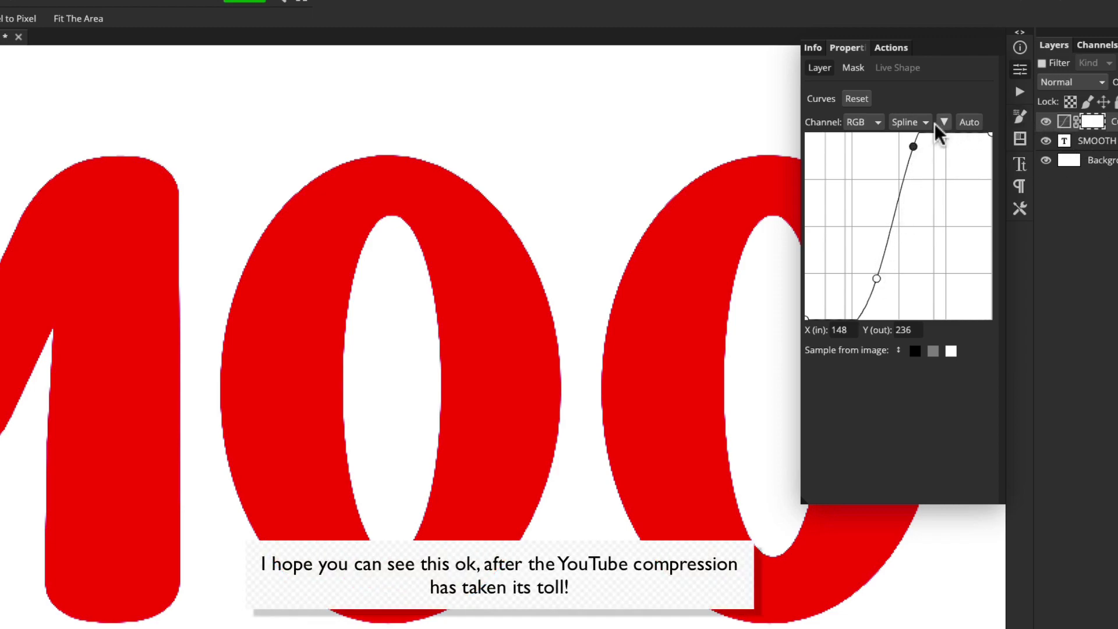
Step: Toggle Curves 1's visibility to compare the adjusted and original reds
left_click(1047, 122)
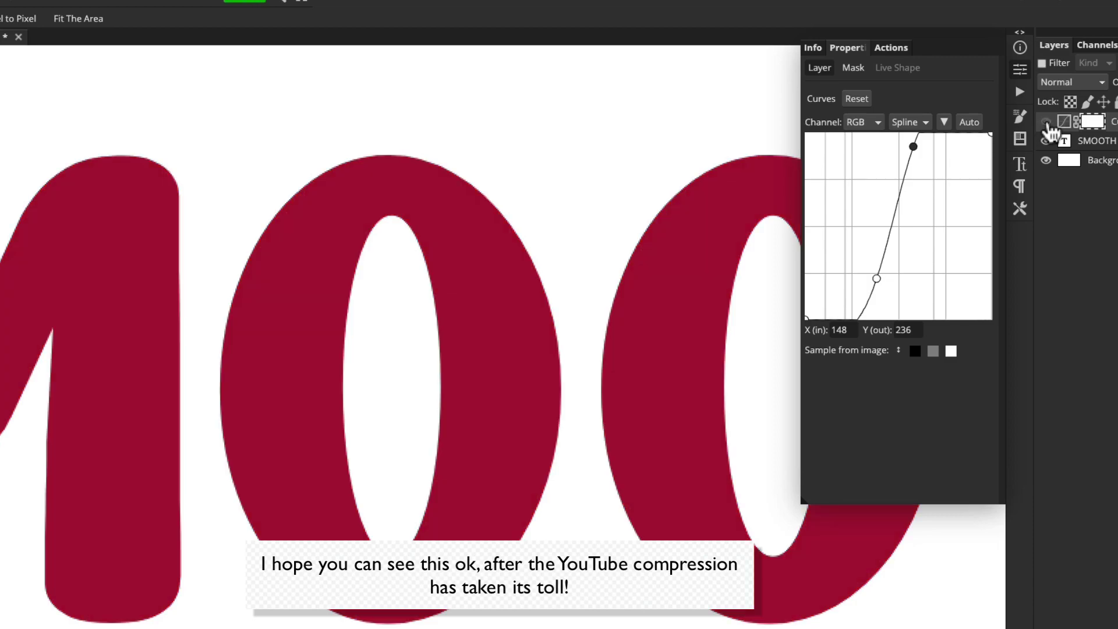
left_click(1046, 122)
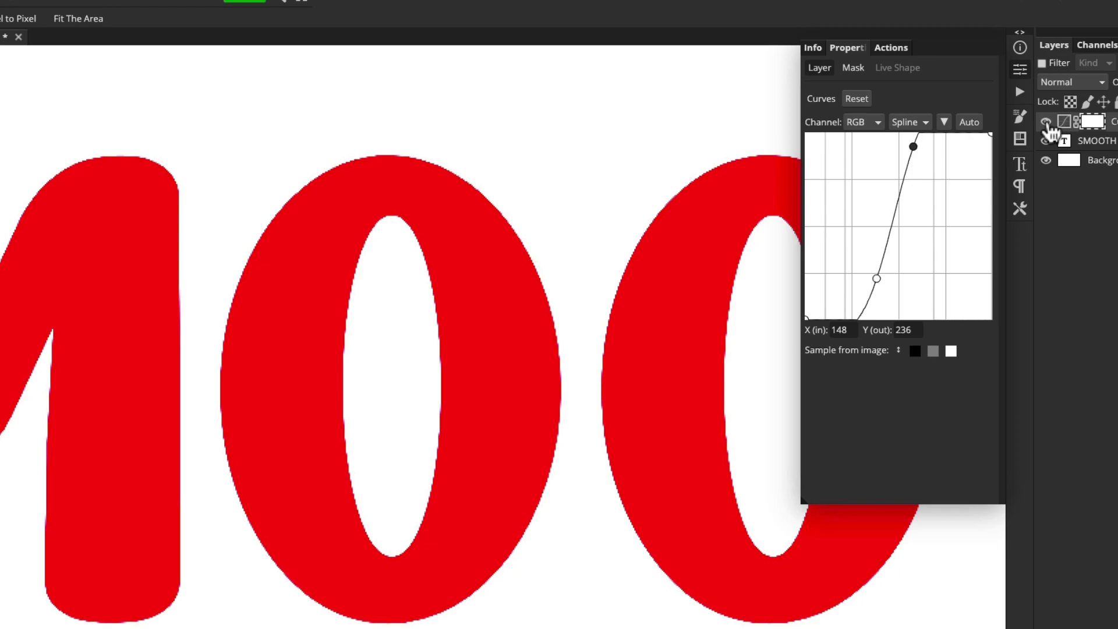
left_click(1046, 122)
left_click(1046, 123)
Step: Compare with Curves 1 hidden, then ease its upper point to 178 in / 215 out
left_click(1046, 123)
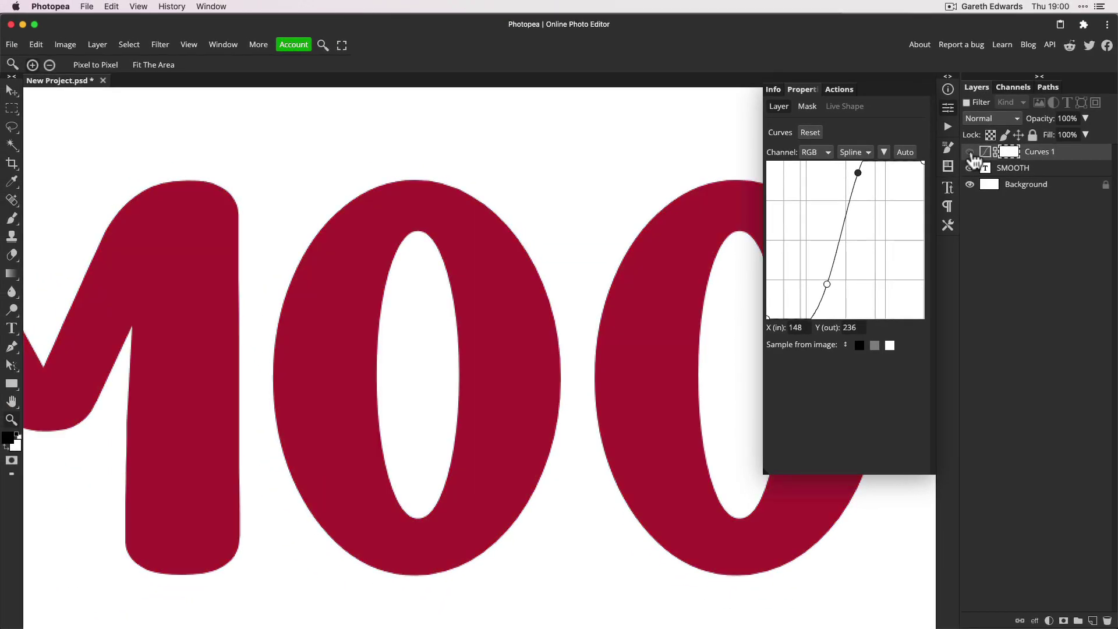
left_click(970, 153)
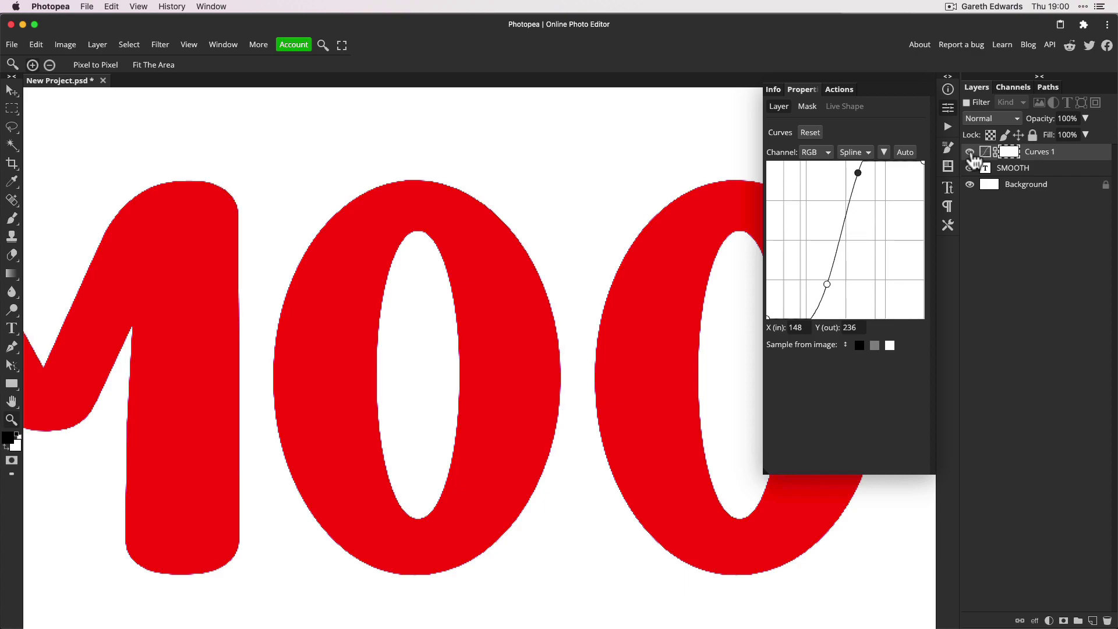
left_click_drag(857, 172, 875, 184)
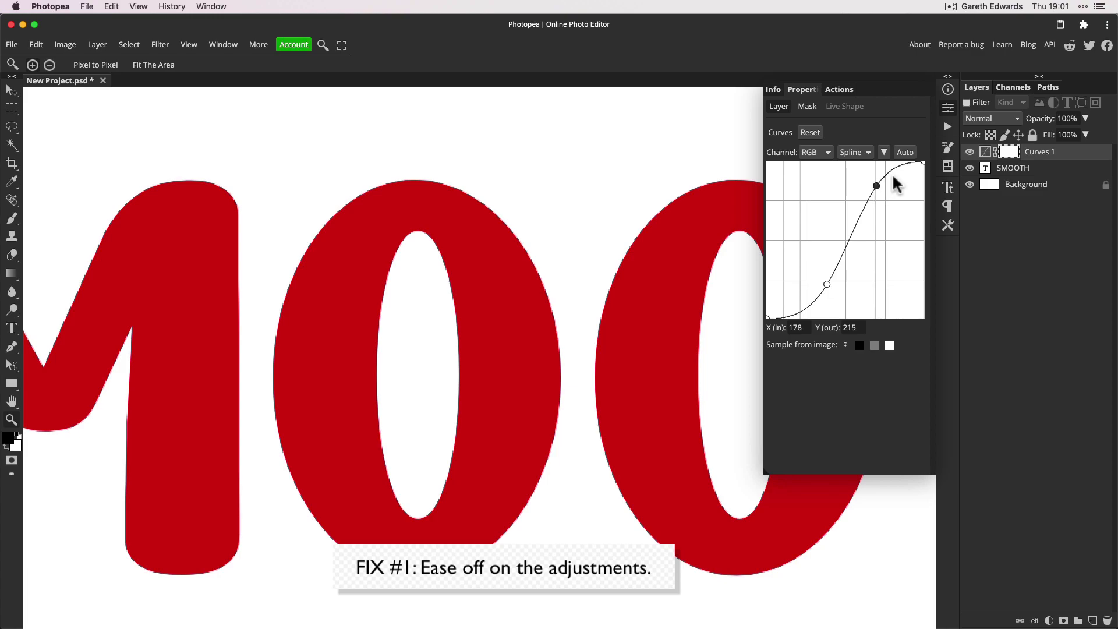
Step: Raise the upper point and pull the lower point to 99 in / 30 out
left_click(827, 283)
left_click_drag(827, 282, 829, 277)
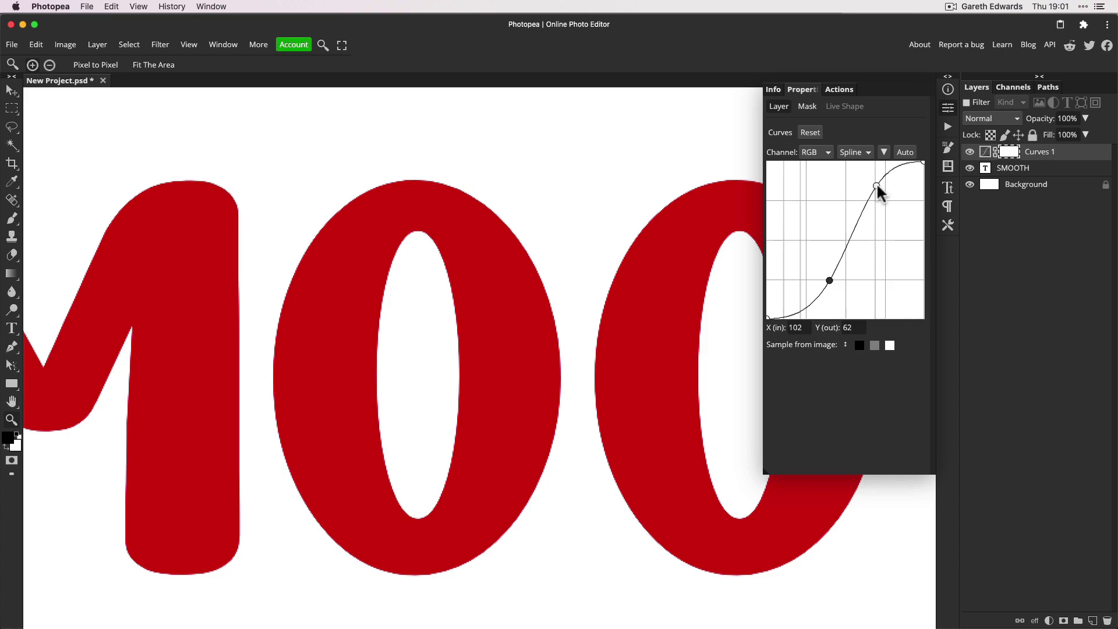
left_click_drag(877, 185, 862, 173)
left_click_drag(829, 280, 828, 292)
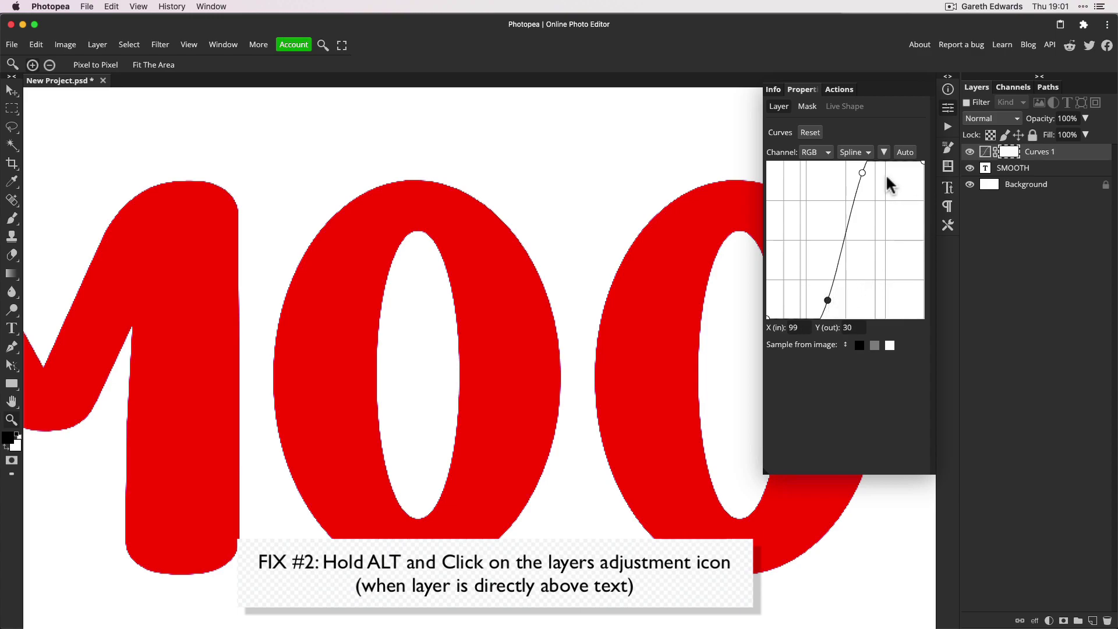
Step: Clip the Curves 1 adjustment layer to the SMOOTH text layer so it affects only the text
left_click(985, 170)
left_click(986, 154)
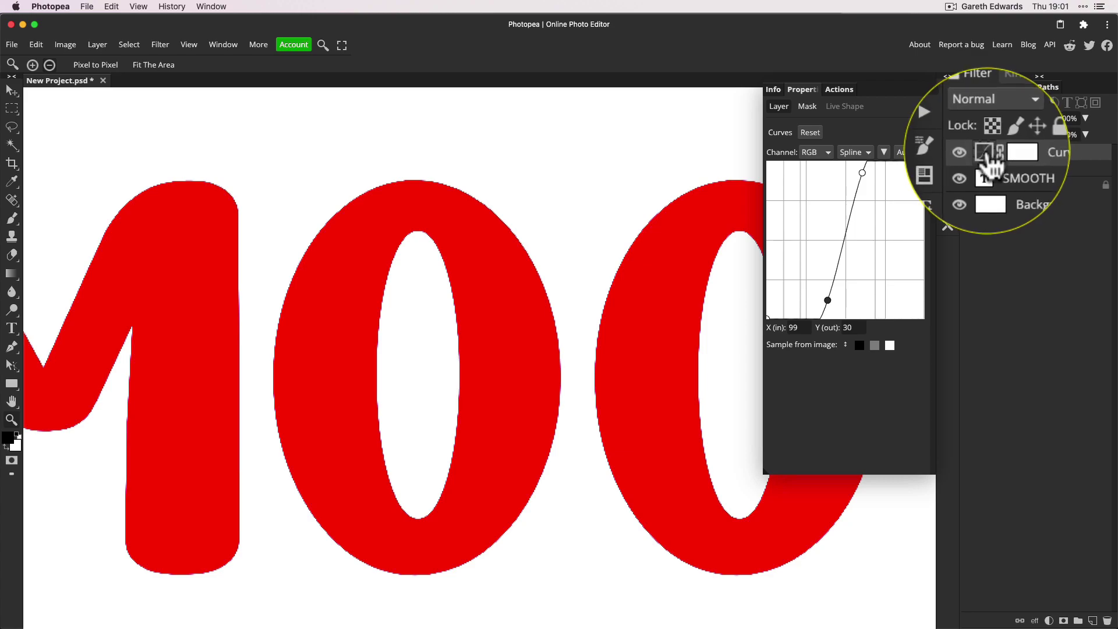
left_click(986, 162, "alt")
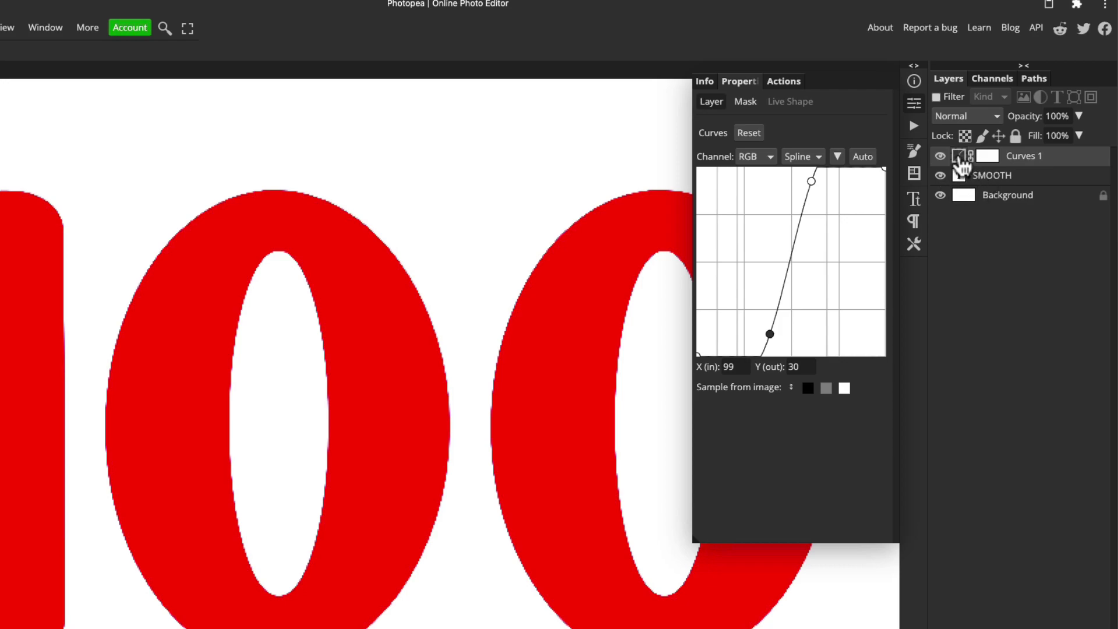
left_click(959, 163, "alt")
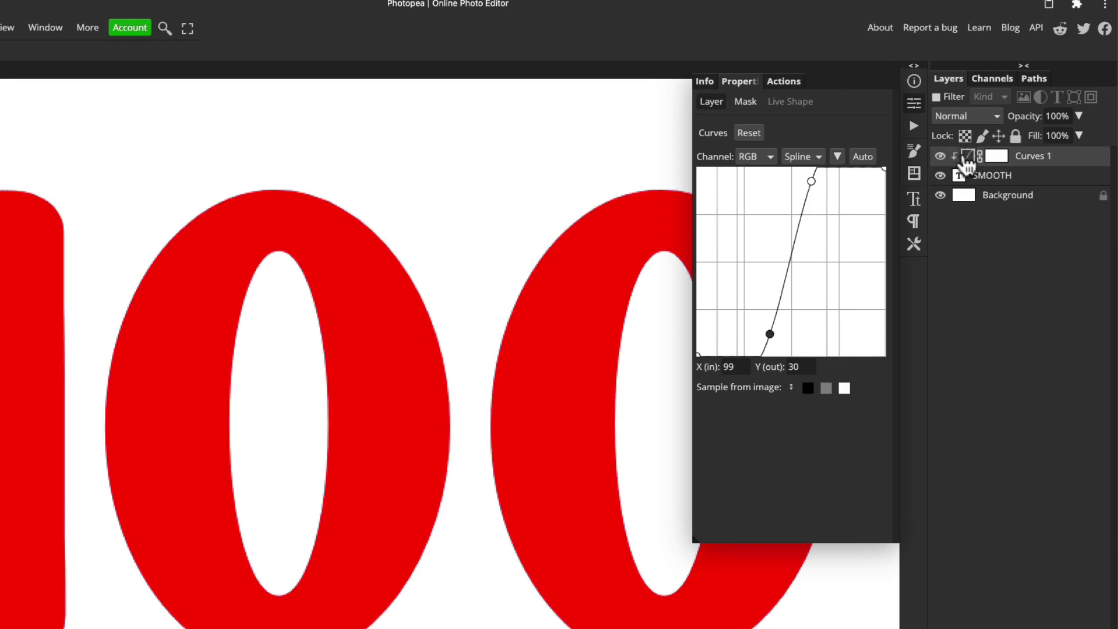